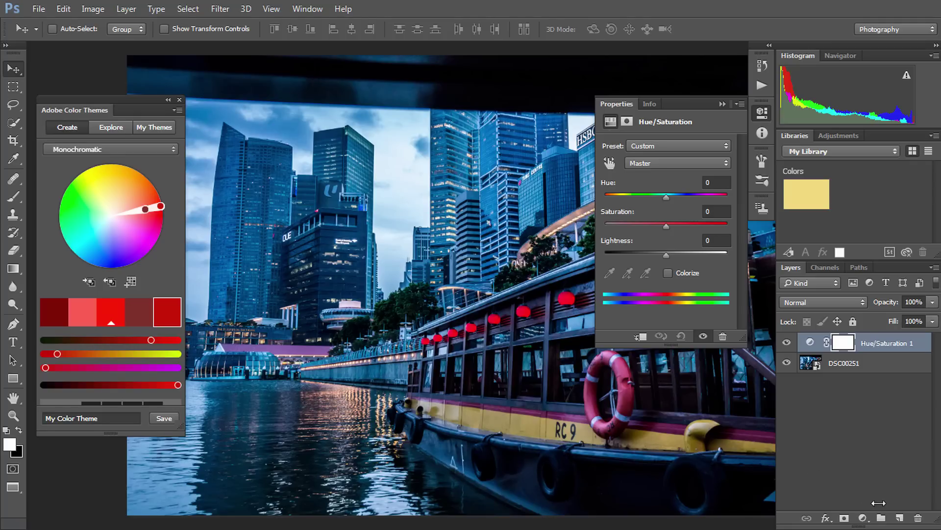
Step: Try boosting and draining saturation on the boat photo, then reset Saturation to 0
click(862, 518)
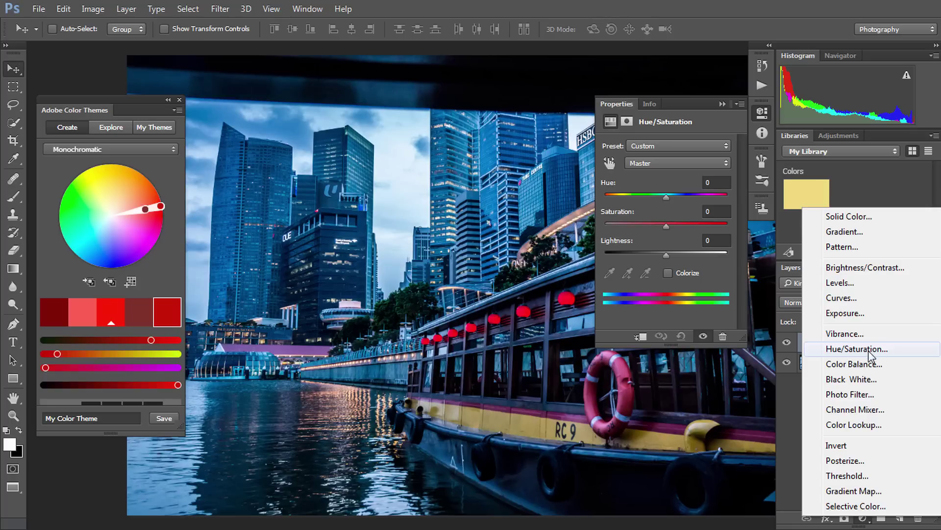
click(784, 395)
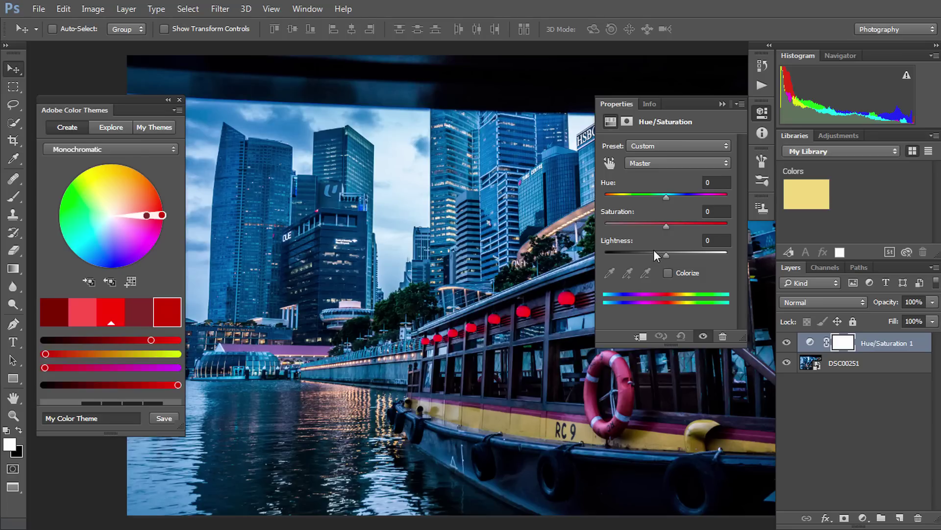
drag(665, 227, 721, 226)
drag(722, 225, 601, 224)
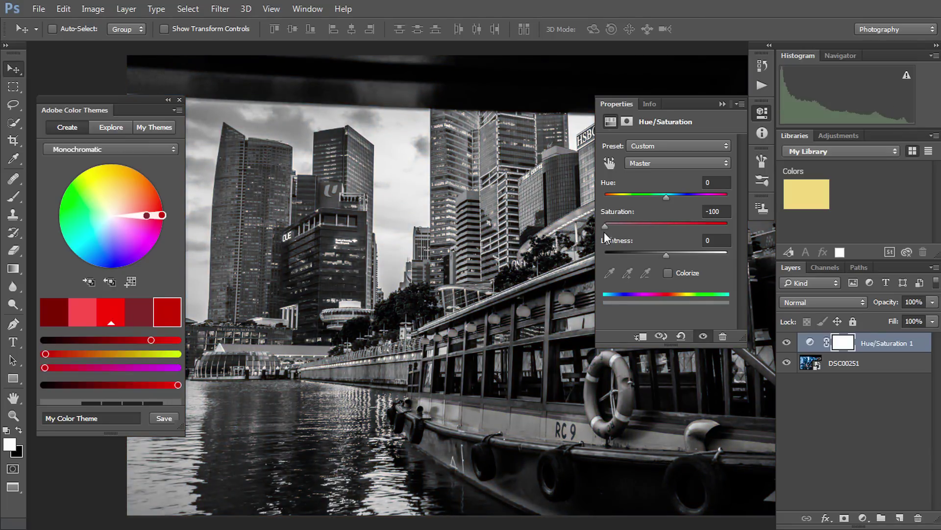
double_click(717, 211)
text(0)
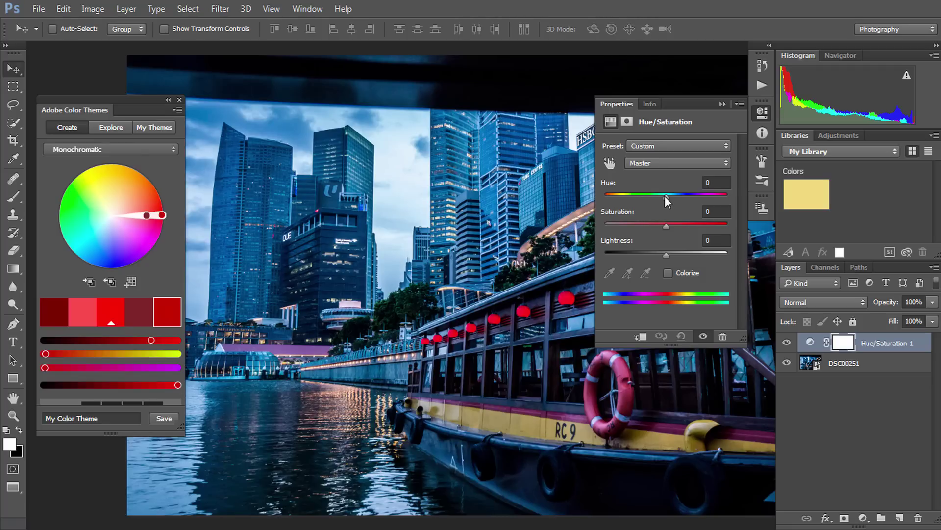
Step: Preview hue shifts toward green and teal, resetting Hue to 0 each time
mouse_move(665, 195)
mouse_down()
mouse_move(622, 198)
mouse_move(641, 197)
mouse_up()
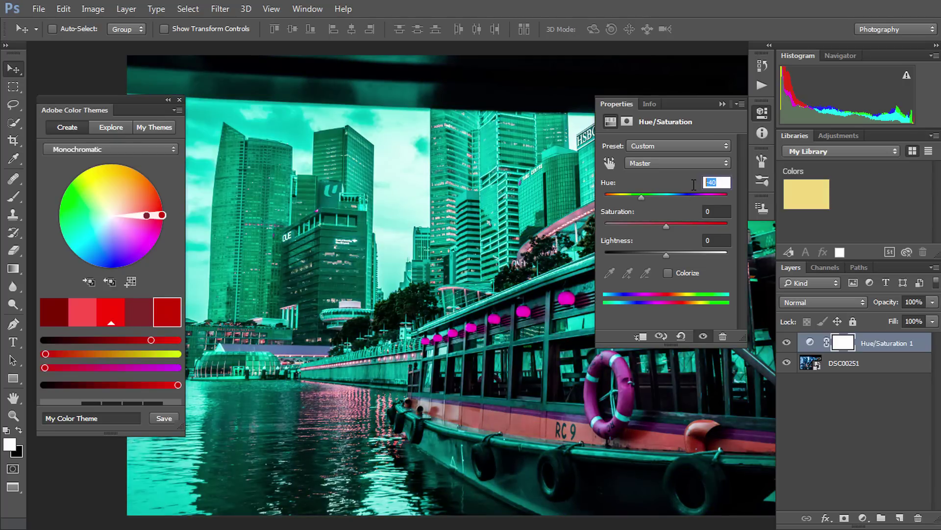
text(0)
key(Return)
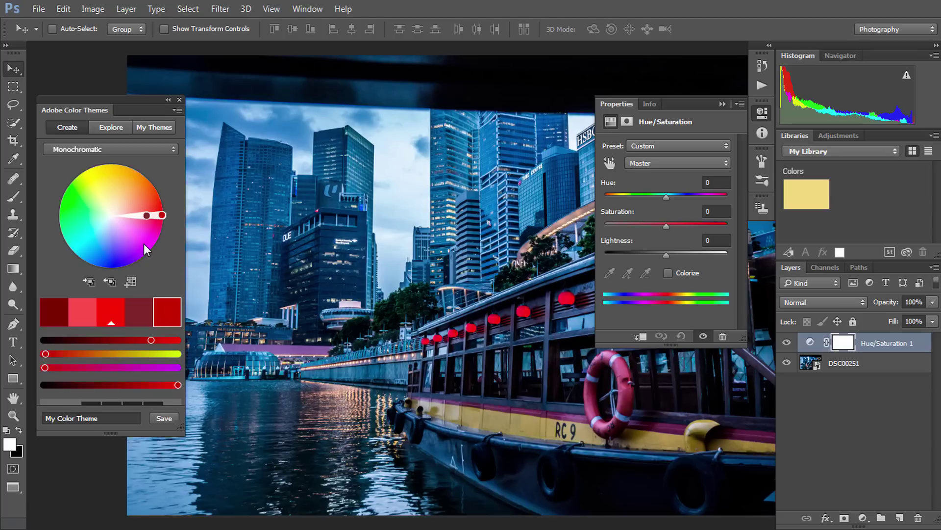
drag(667, 196, 642, 195)
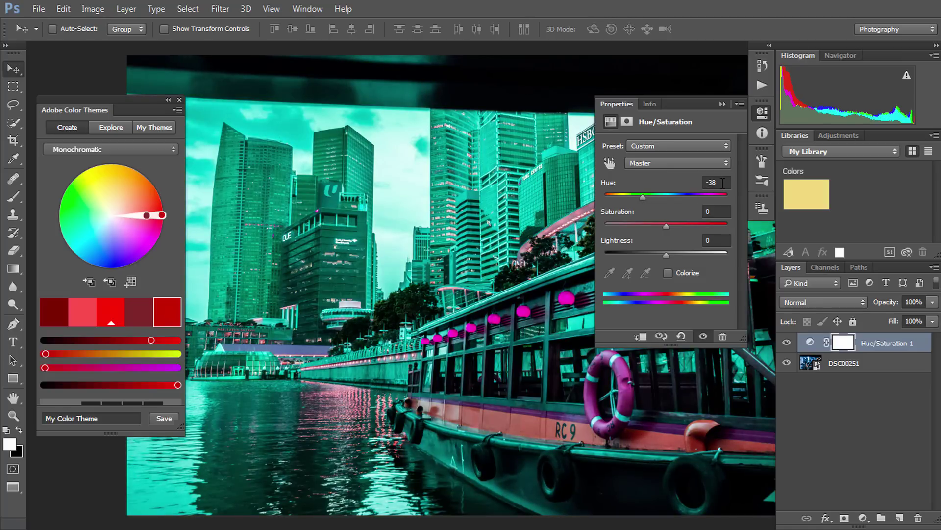
click(715, 182)
text(0)
key(Return)
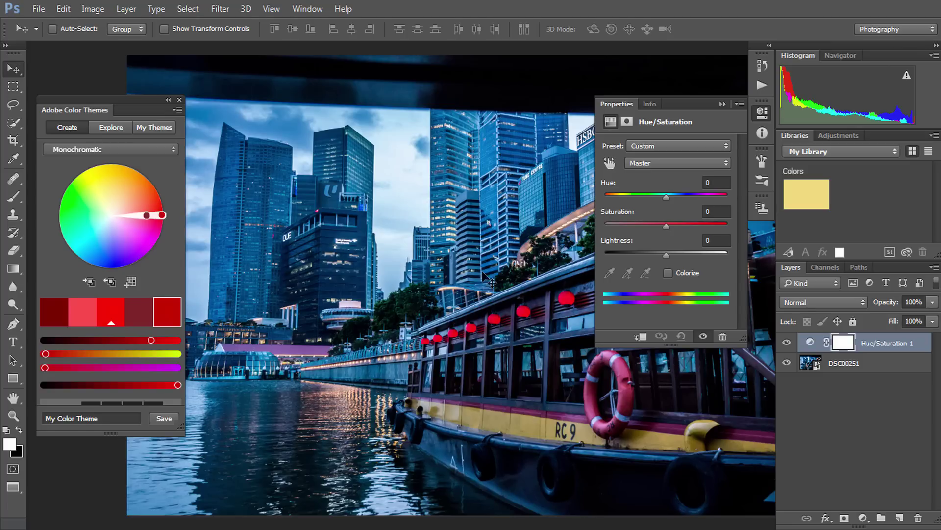
Step: Set Hue to -180, turning the city orange and the lanterns teal
drag(162, 215, 161, 214)
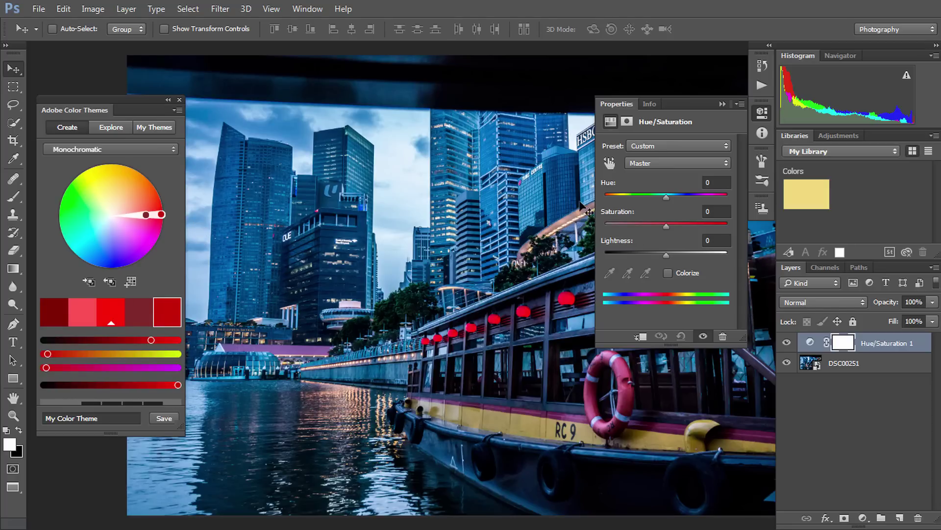
mouse_move(668, 196)
mouse_down()
mouse_move(701, 195)
mouse_move(668, 197)
mouse_up()
mouse_move(667, 196)
mouse_down()
mouse_move(732, 199)
mouse_move(604, 197)
mouse_up()
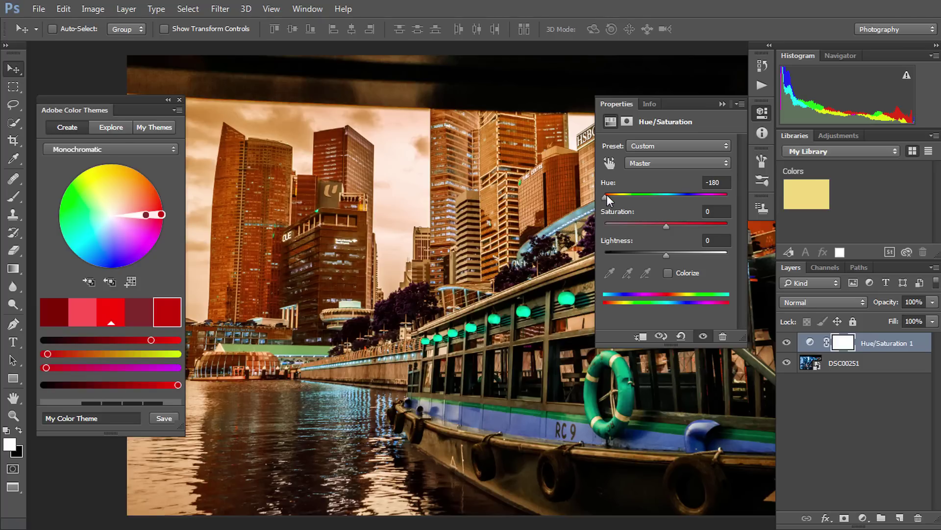
Step: Set Hue to +111 for a magenta scene and Lightness to -69
drag(605, 197, 711, 197)
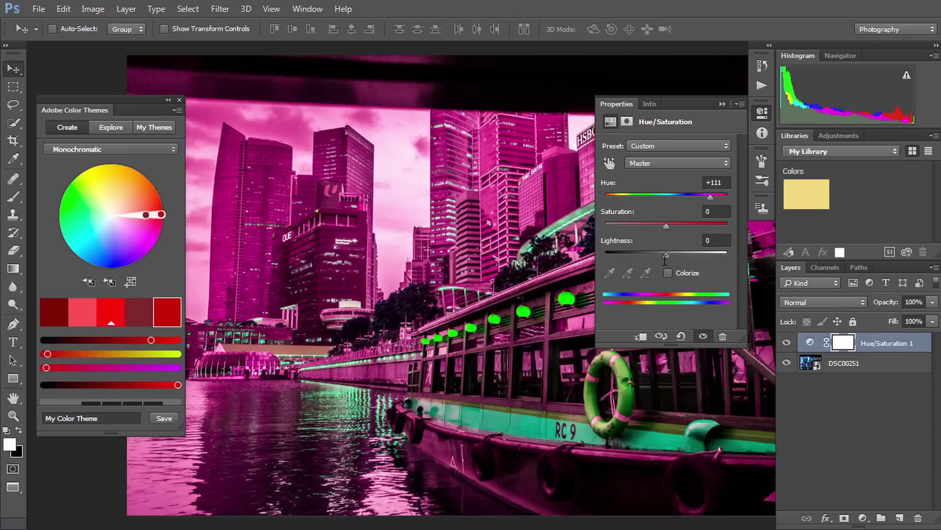
mouse_move(666, 256)
mouse_down()
mouse_move(713, 255)
mouse_move(624, 257)
mouse_up()
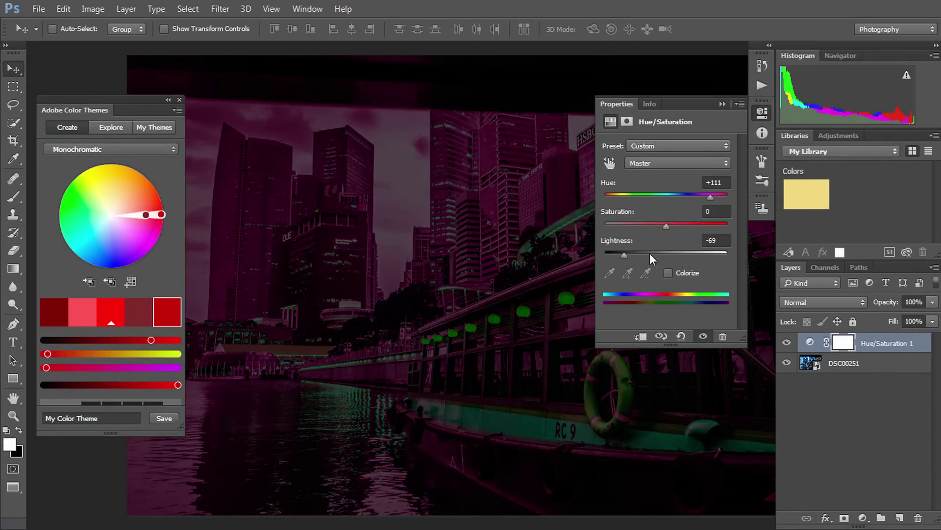
Step: Set Lightness back to 0 while keeping Hue at +111
click(720, 241)
text(0)
key(Return)
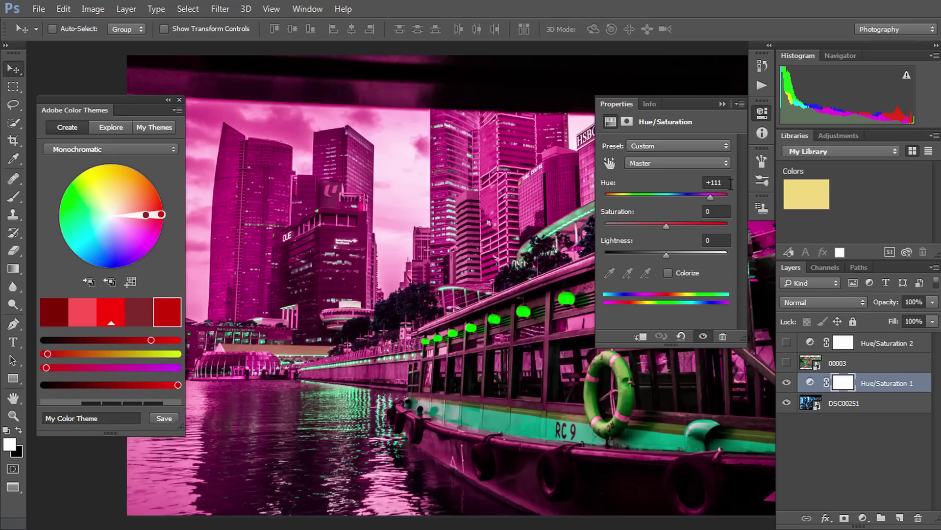
Step: Reset Hue/Saturation to defaults with the Master range still selected
click(681, 335)
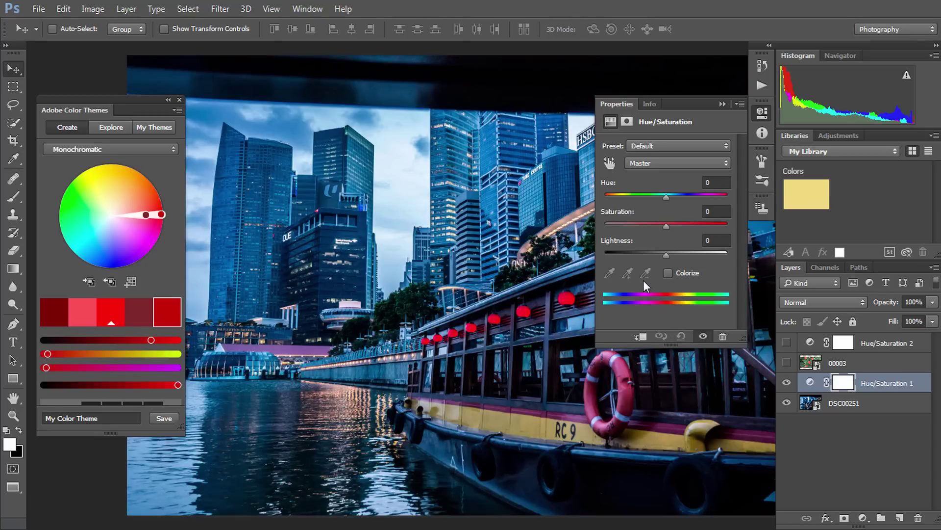
click(660, 162)
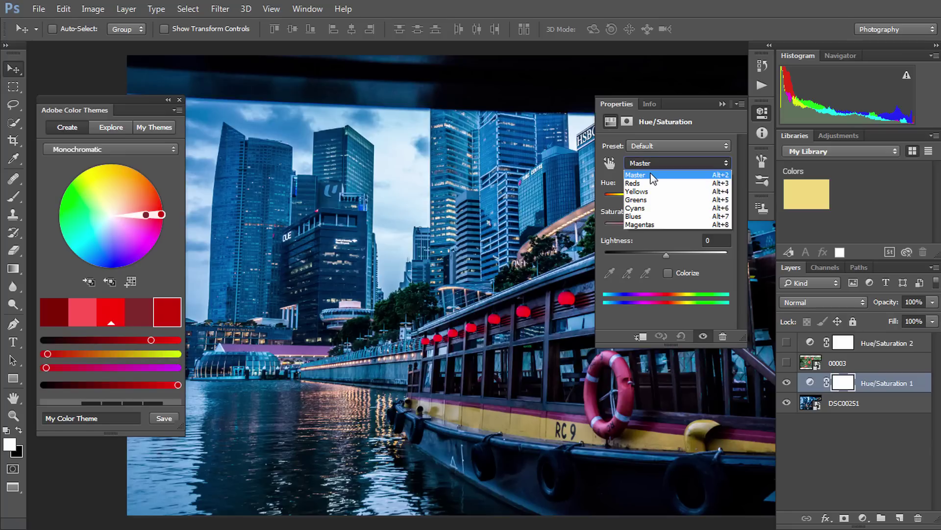
click(654, 177)
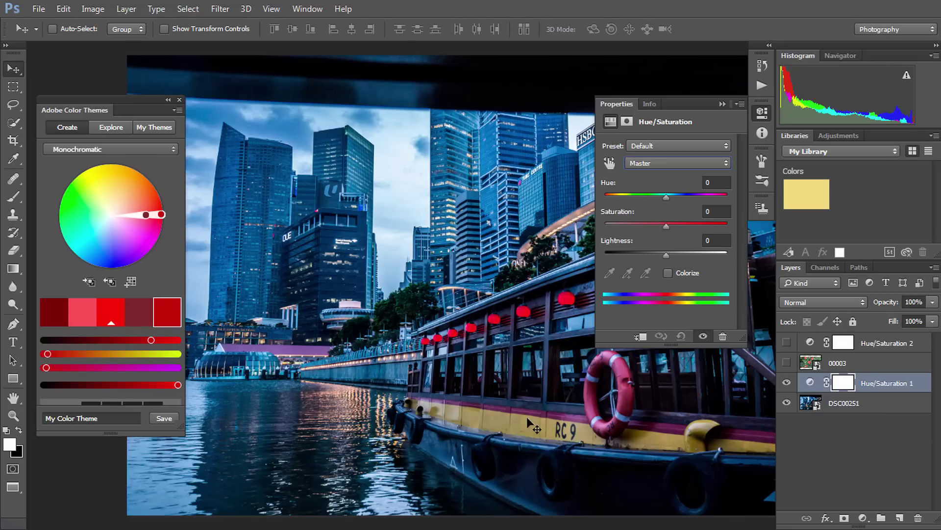
Step: Limit the adjustment to Reds with Hue +59 and Saturation +56
click(654, 159)
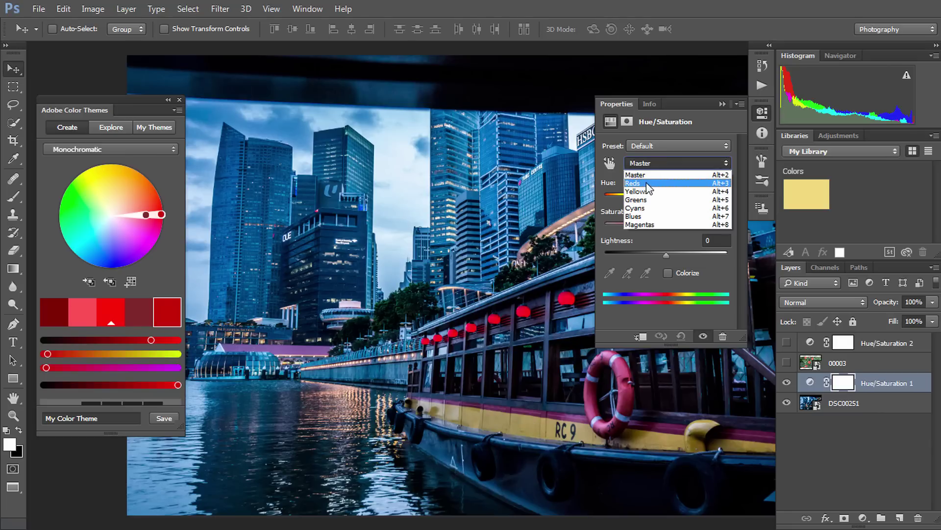
click(646, 186)
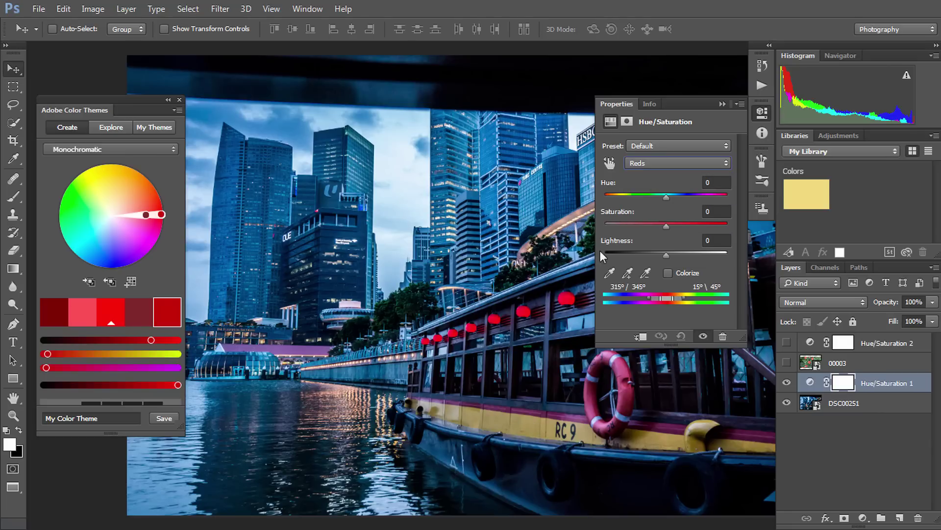
mouse_move(670, 197)
mouse_down()
mouse_move(638, 202)
mouse_move(702, 196)
mouse_up()
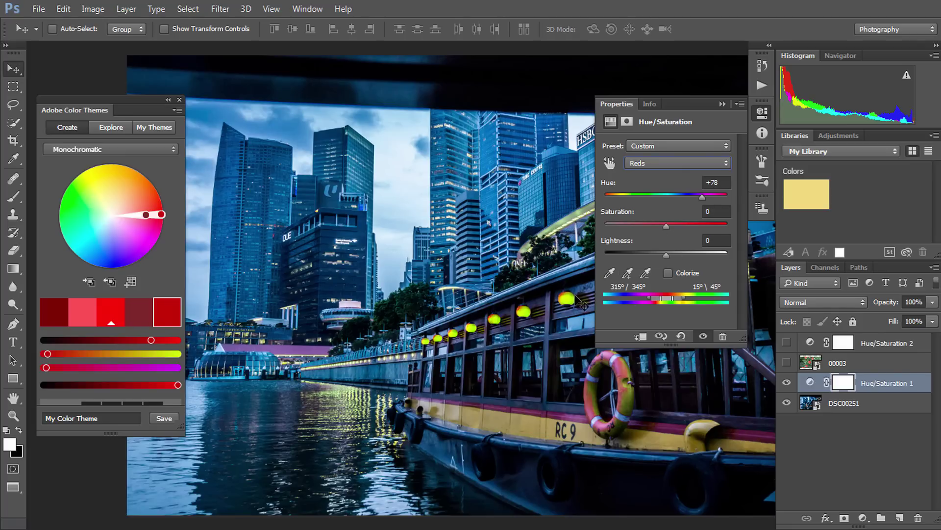
click(713, 183)
text(0)
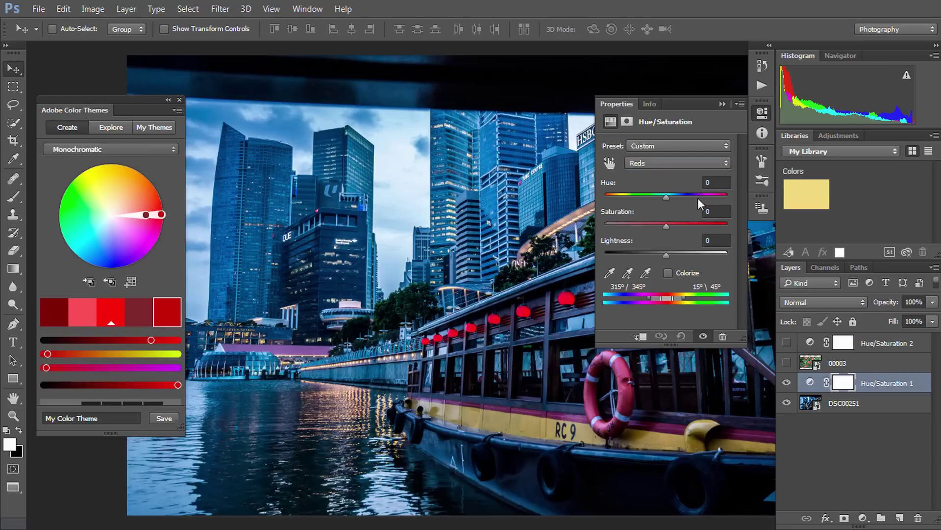
drag(667, 226, 748, 226)
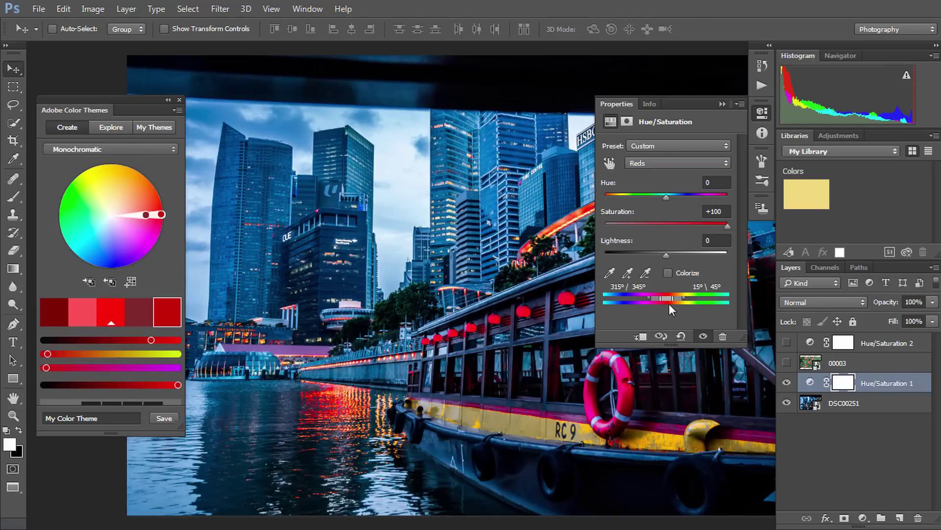
mouse_move(728, 225)
mouse_down()
mouse_move(686, 227)
mouse_move(701, 226)
mouse_up()
drag(666, 196, 698, 193)
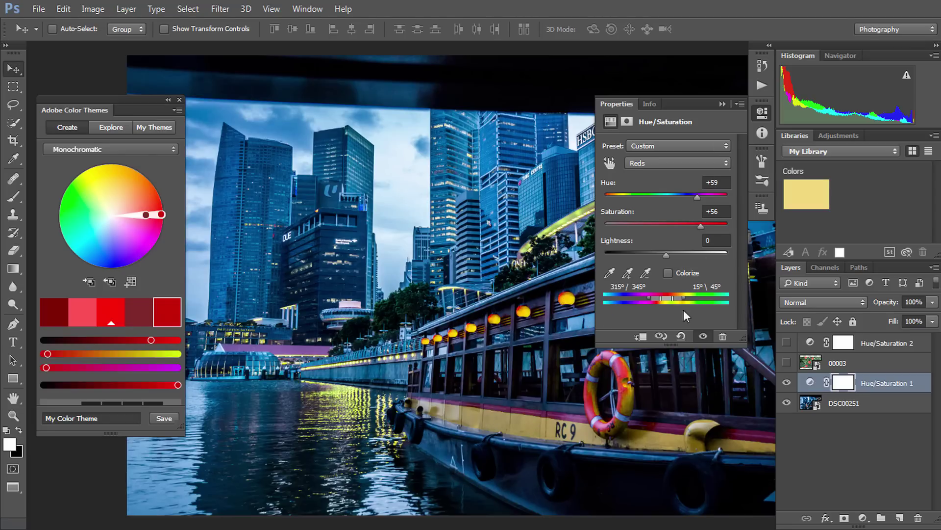
Step: Discard the red changes and shift only the Yellows range to Hue +119
click(681, 336)
click(667, 162)
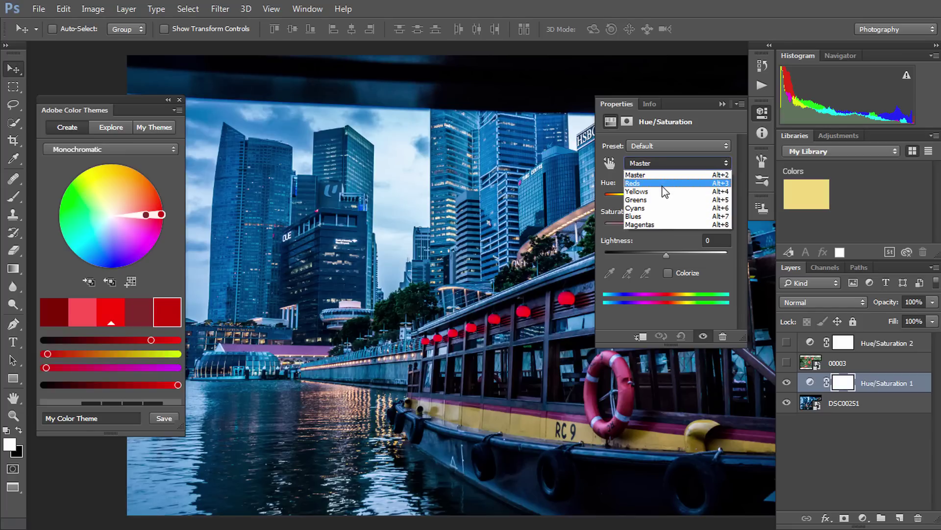
click(654, 194)
drag(667, 198, 713, 195)
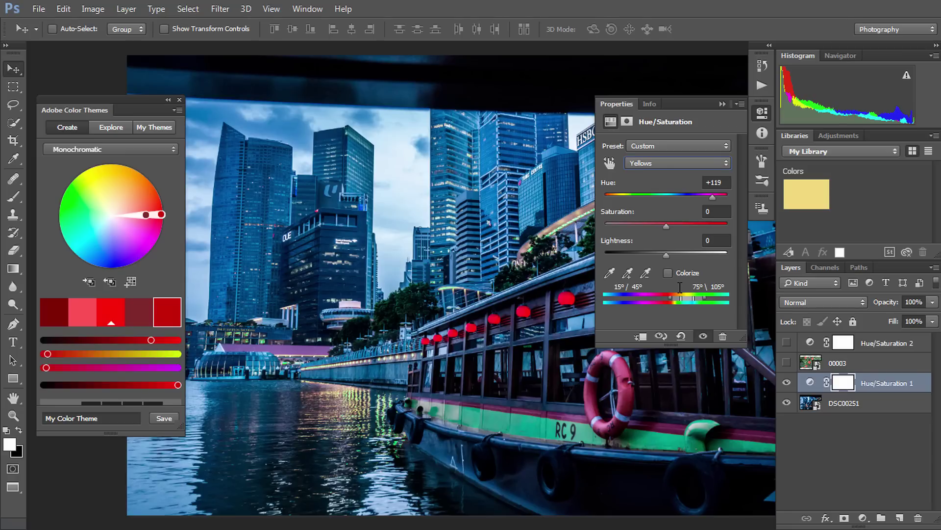
click(645, 164)
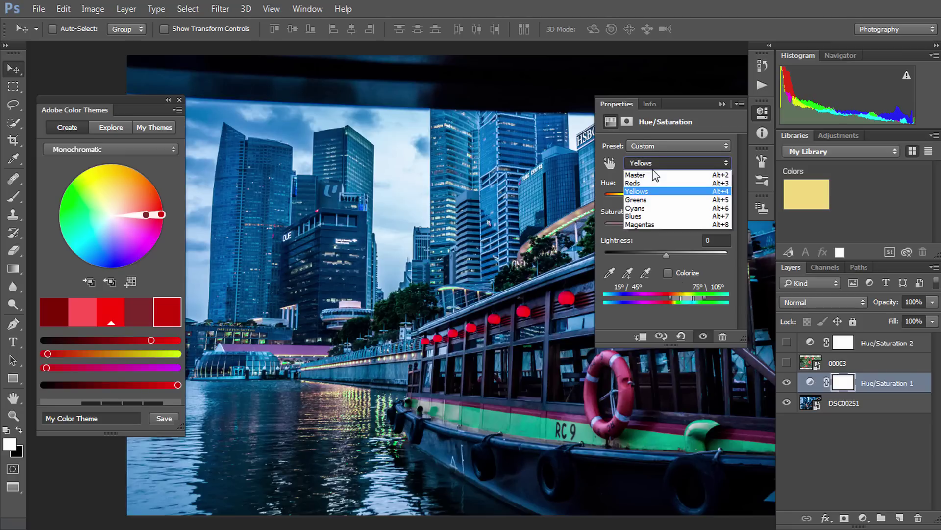
Step: Set Lightness +15 on the Greens range, then return to the Yellows range
click(644, 200)
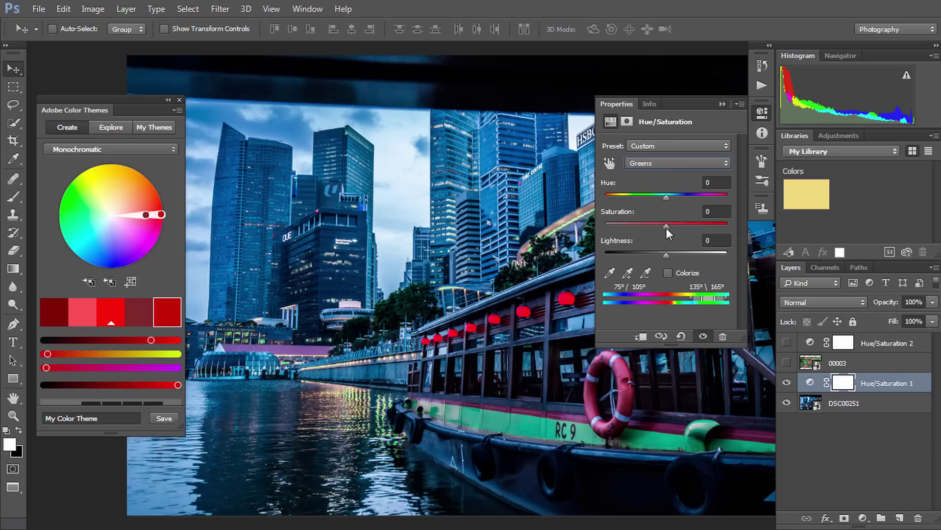
click(675, 252)
click(677, 162)
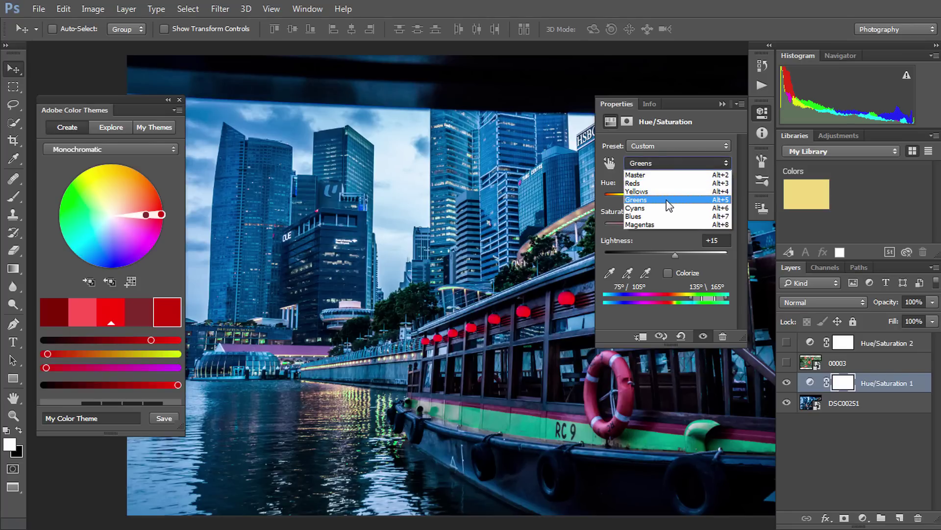
click(667, 192)
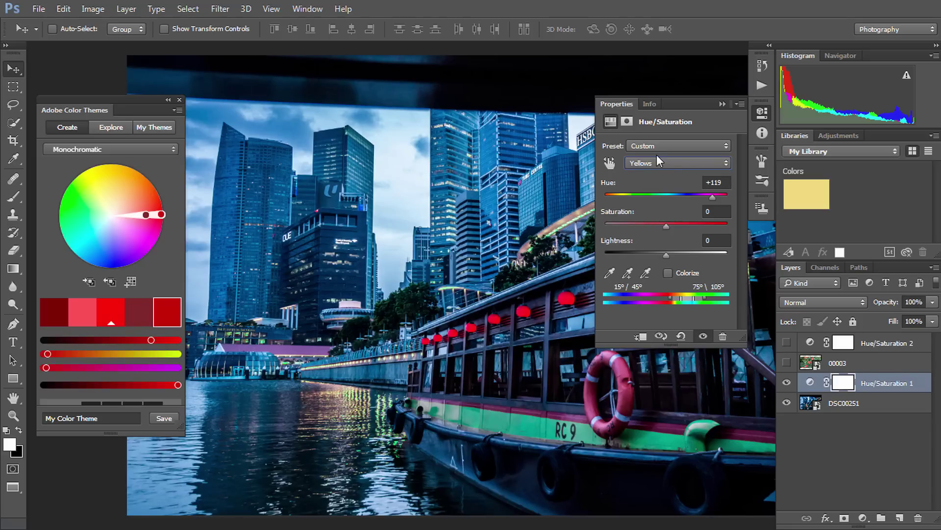
Step: Show the flower photo, select Hue/Saturation 2, and target its Yellows range
drag(786, 343, 785, 362)
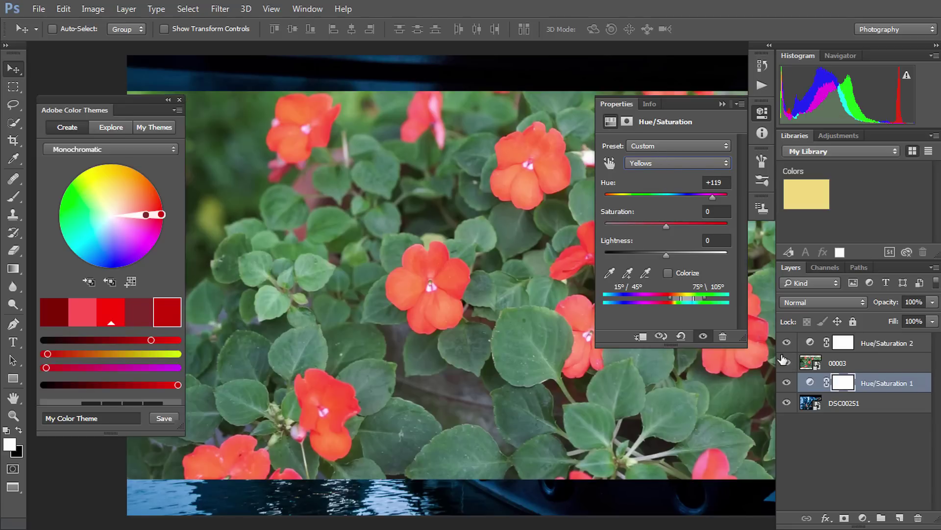
click(681, 336)
click(865, 342)
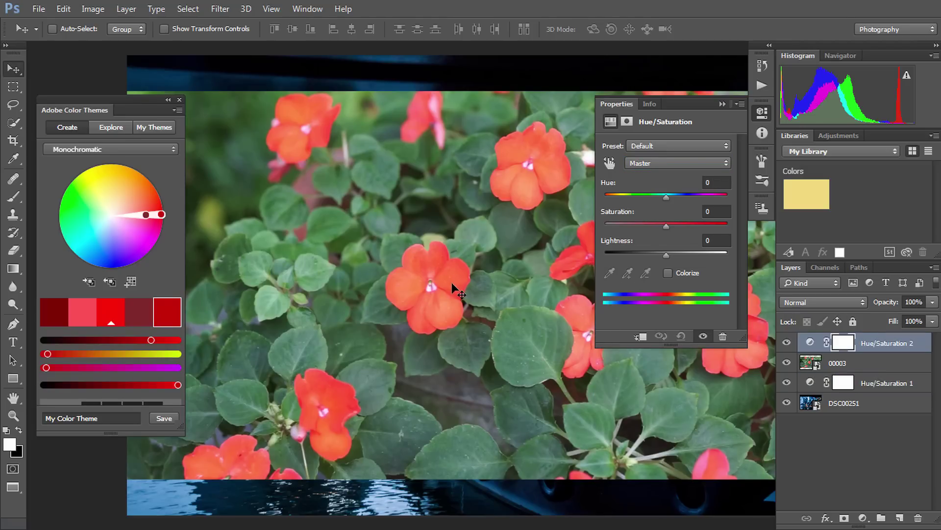
click(661, 162)
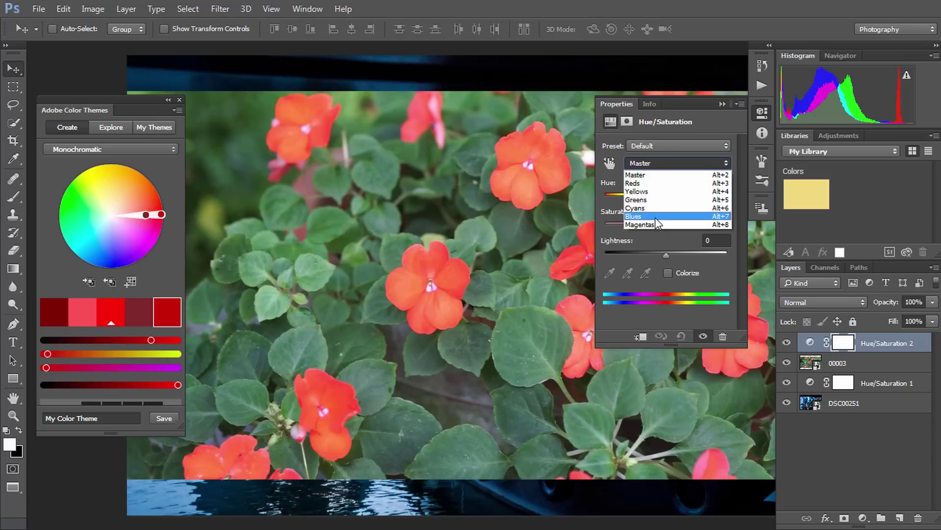
click(658, 191)
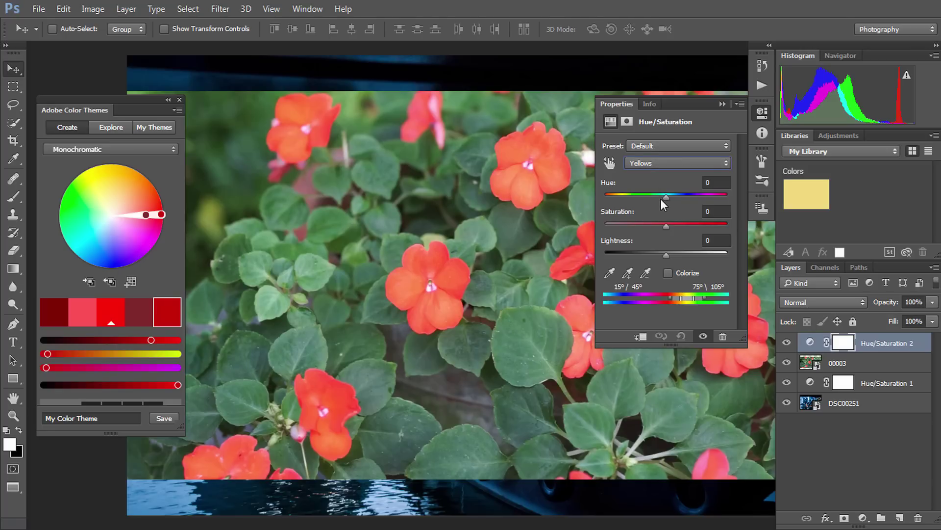
click(610, 265)
Step: Sample an orange flower, add four more flower samples, then sample a green leaf
click(609, 273)
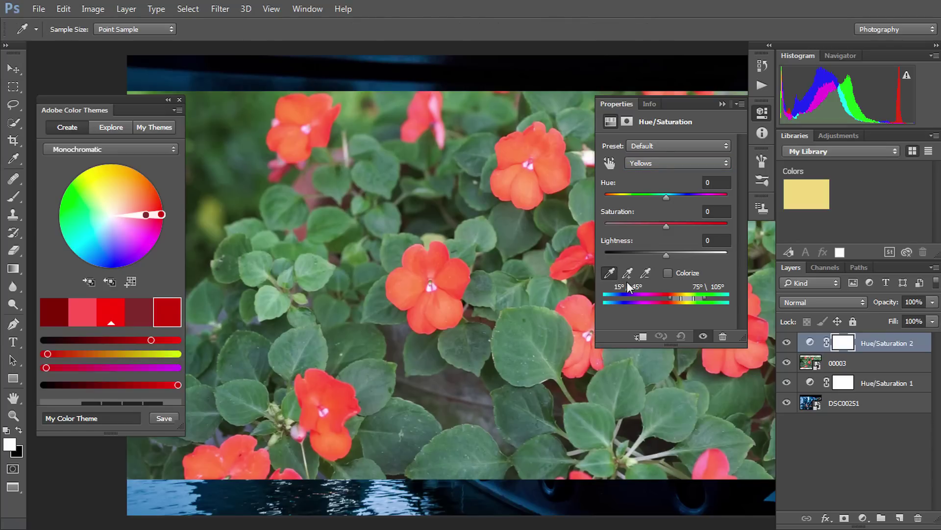
click(447, 275)
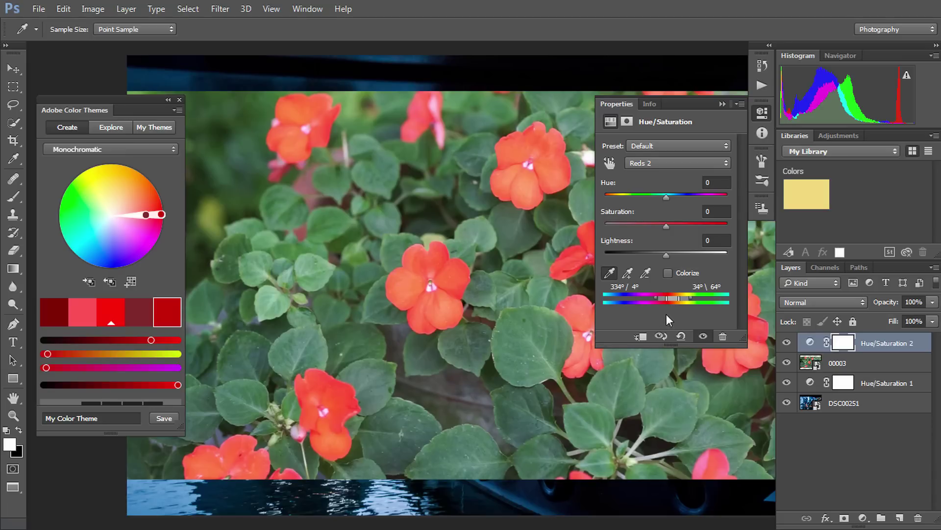
click(628, 272)
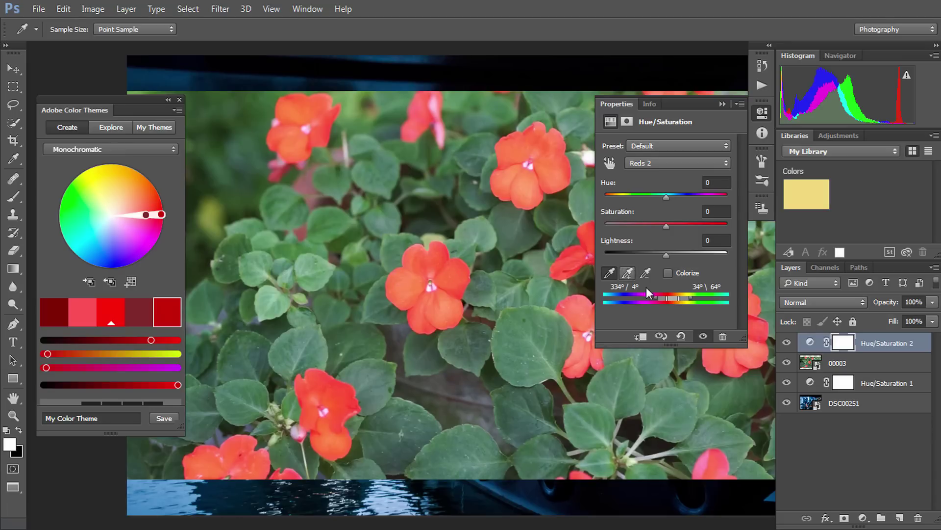
click(454, 278)
click(458, 280)
click(452, 278)
click(454, 278)
click(525, 325)
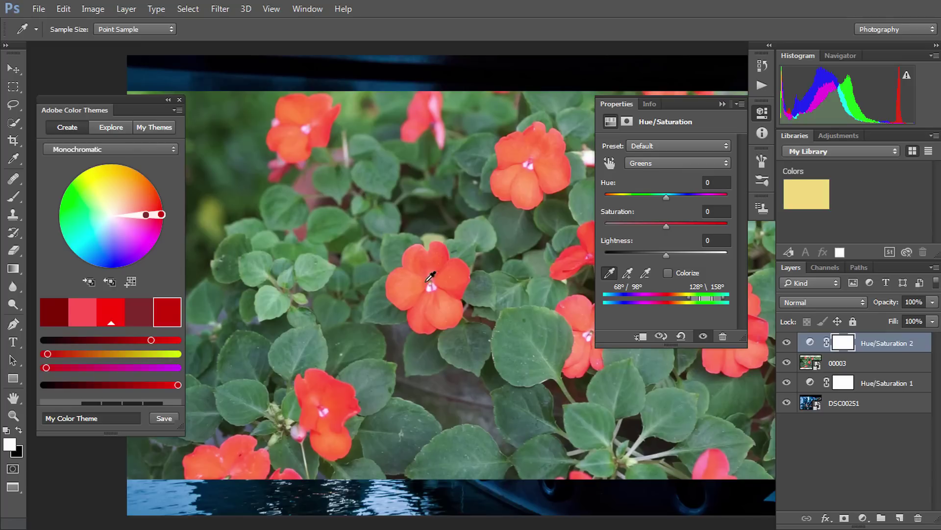
Step: Resample the flower reds as Reds 2, then set Hue +11 and Saturation +16
click(447, 281)
mouse_move(666, 195)
mouse_down()
mouse_move(725, 194)
mouse_move(631, 197)
mouse_move(664, 199)
mouse_up()
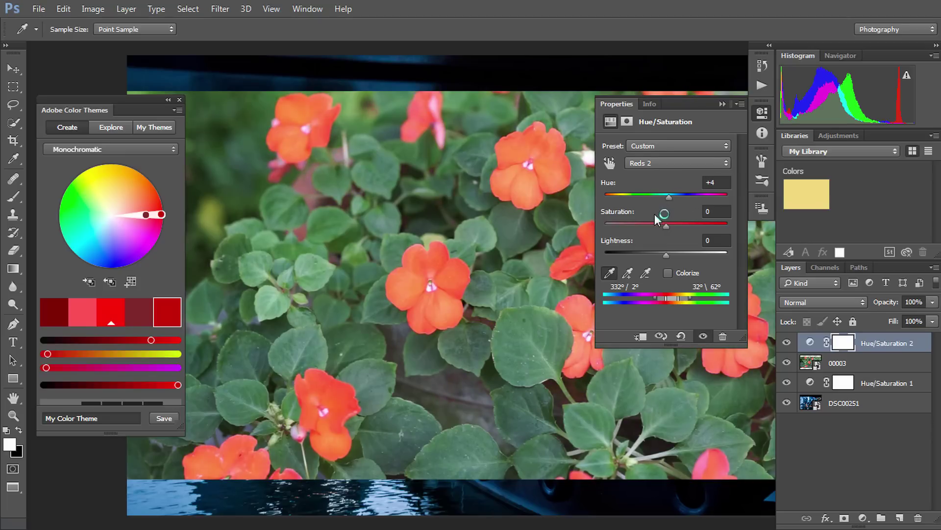
mouse_move(667, 197)
mouse_down()
mouse_move(638, 199)
mouse_move(700, 200)
mouse_move(623, 193)
mouse_move(696, 196)
mouse_up()
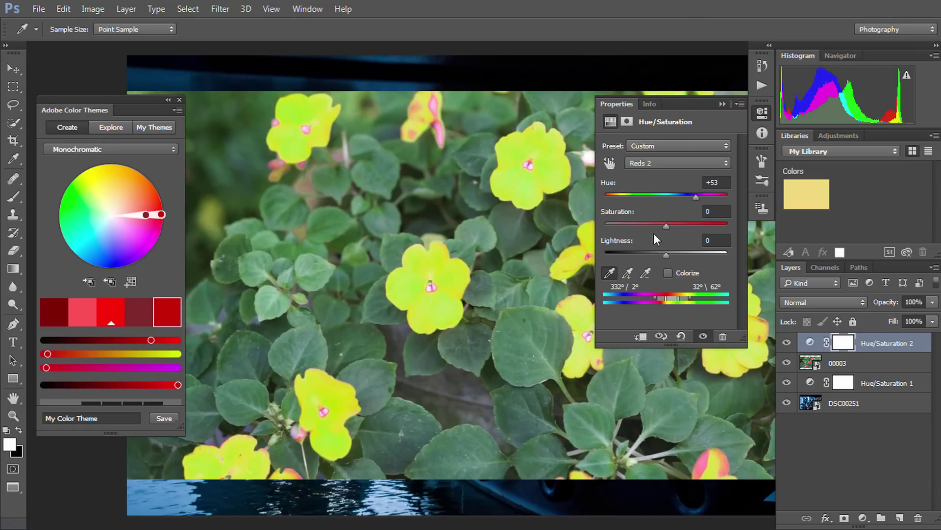
drag(692, 200, 673, 198)
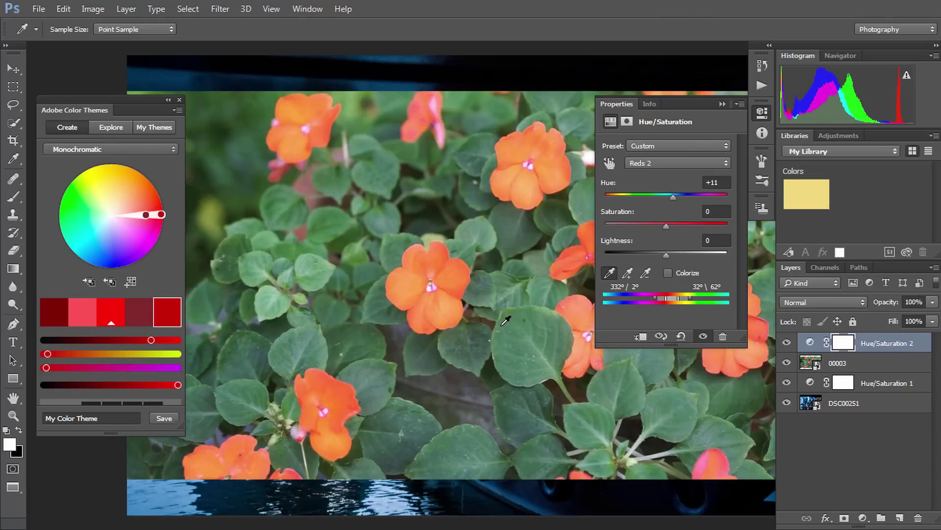
mouse_move(666, 224)
mouse_down()
mouse_move(728, 223)
mouse_move(627, 229)
mouse_move(717, 219)
mouse_up()
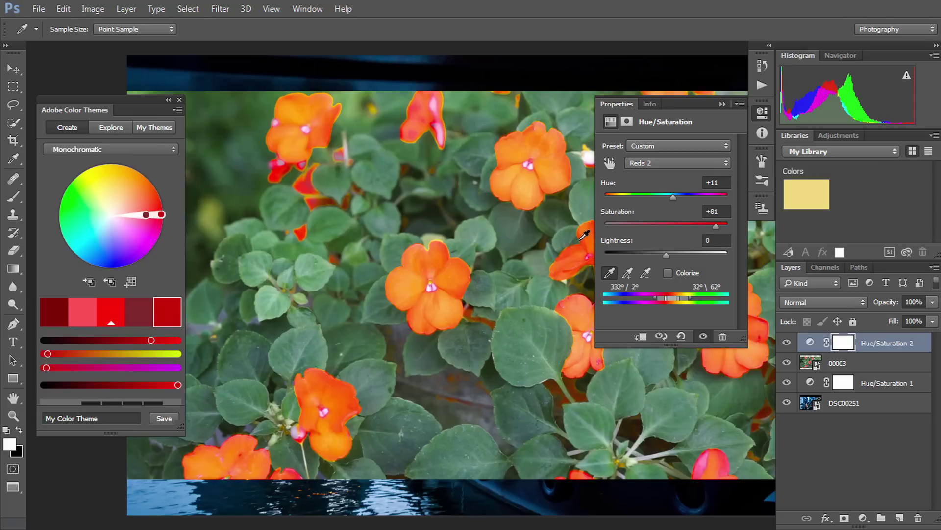
drag(716, 223, 721, 224)
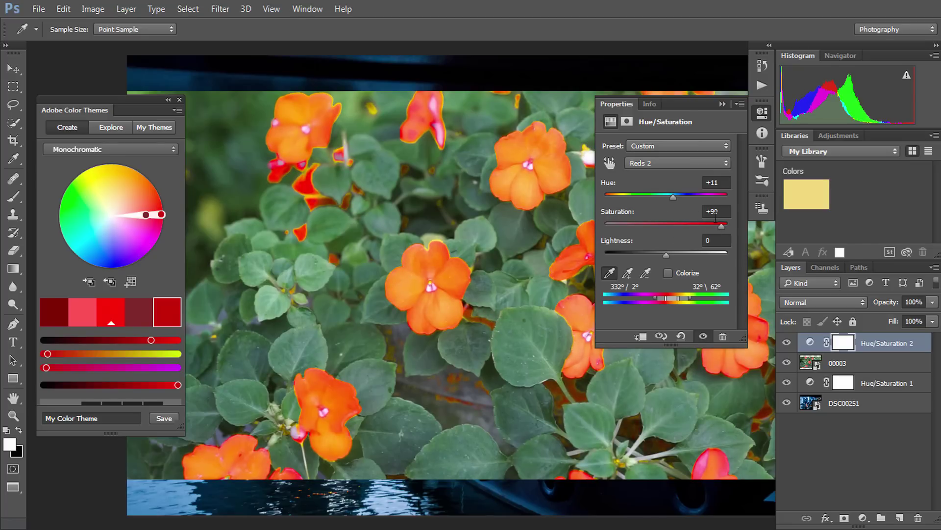
mouse_move(692, 226)
mouse_down()
mouse_move(670, 225)
mouse_move(678, 226)
mouse_up()
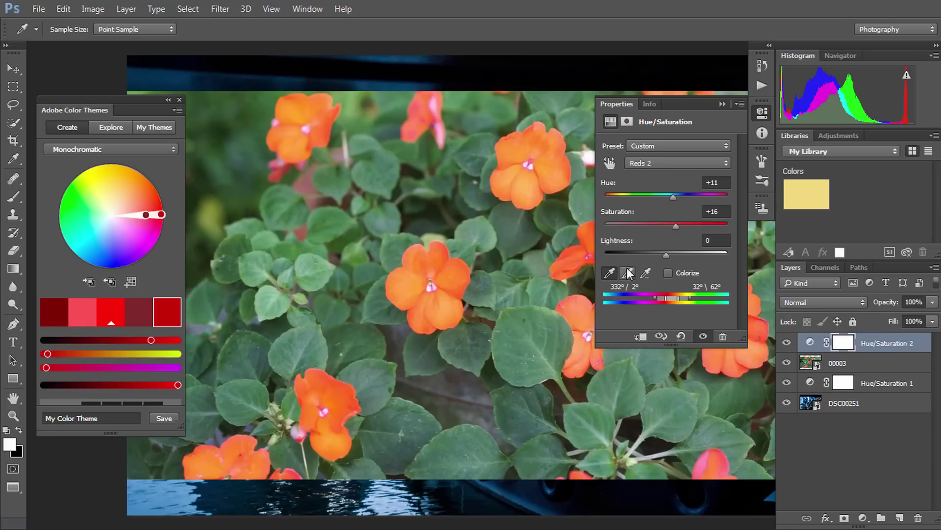
Step: Add yellows to the sampled range and rotate the flowers' hue to +180
click(522, 351)
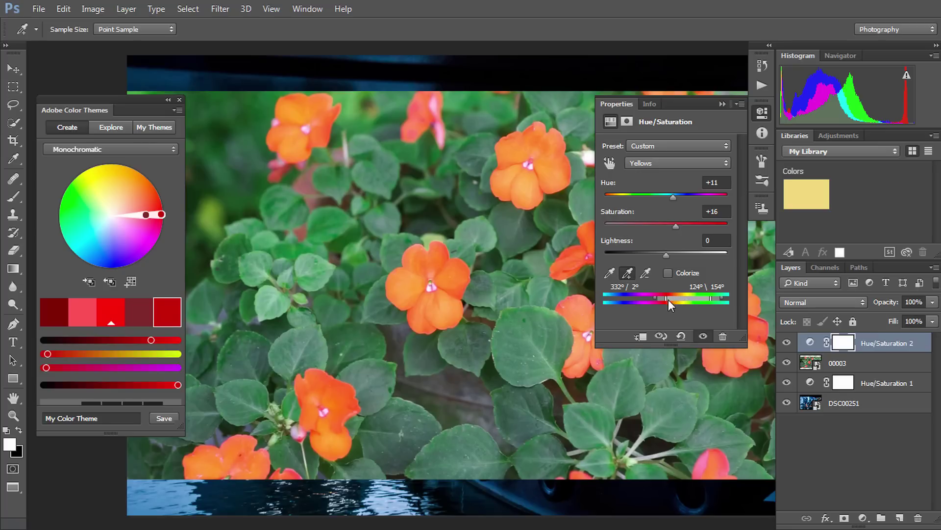
click(673, 198)
mouse_move(674, 199)
mouse_down()
mouse_move(622, 201)
mouse_move(729, 201)
mouse_up()
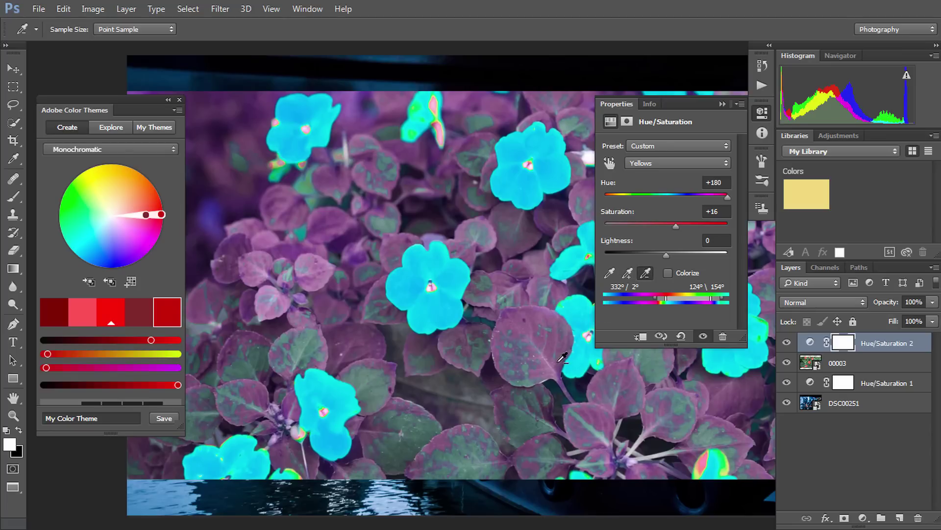
Step: Subtract the leaf colours from the sampled range so the leaves stay green
click(542, 310)
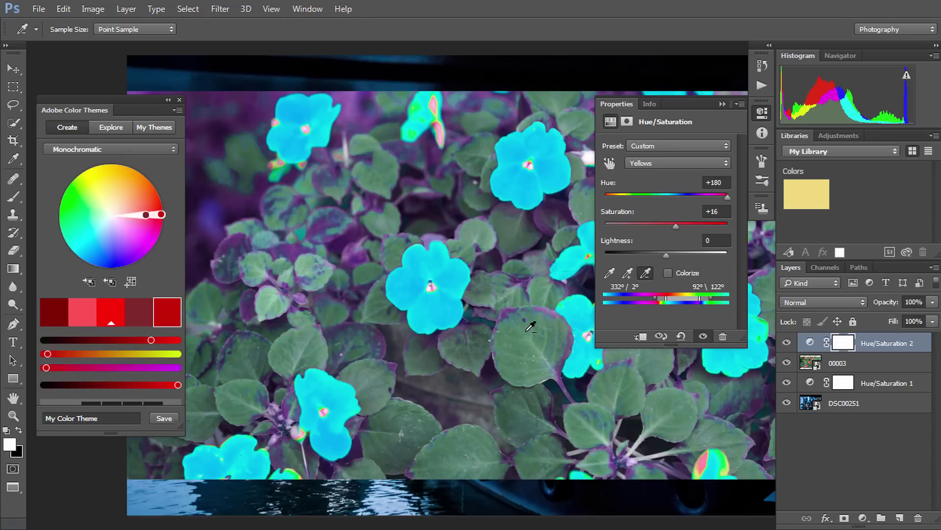
click(508, 311)
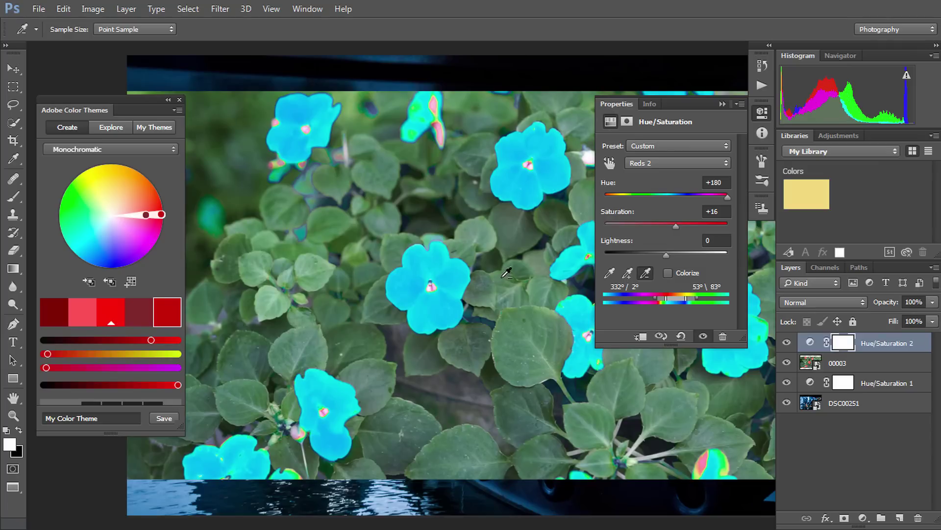
click(479, 310)
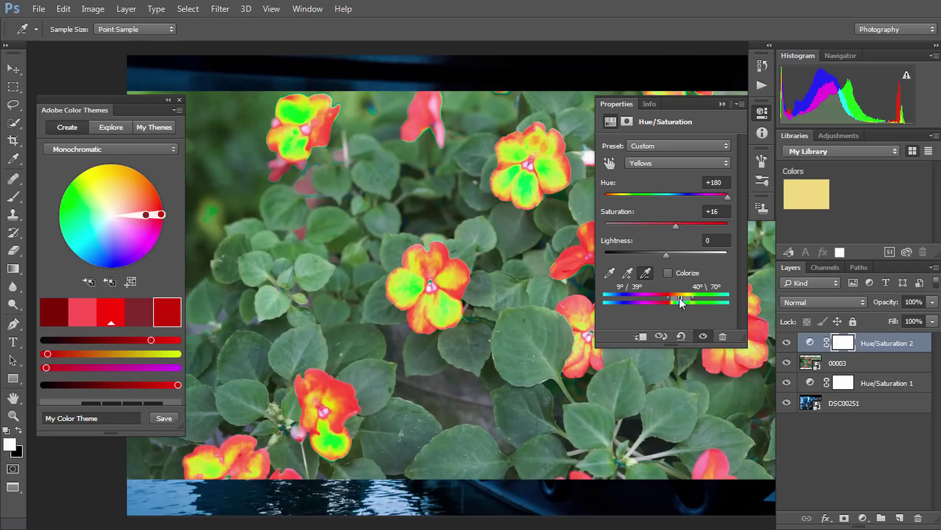
Step: Slide the range handles on the colour bar left toward the Magentas so the petals look red
drag(679, 297, 683, 298)
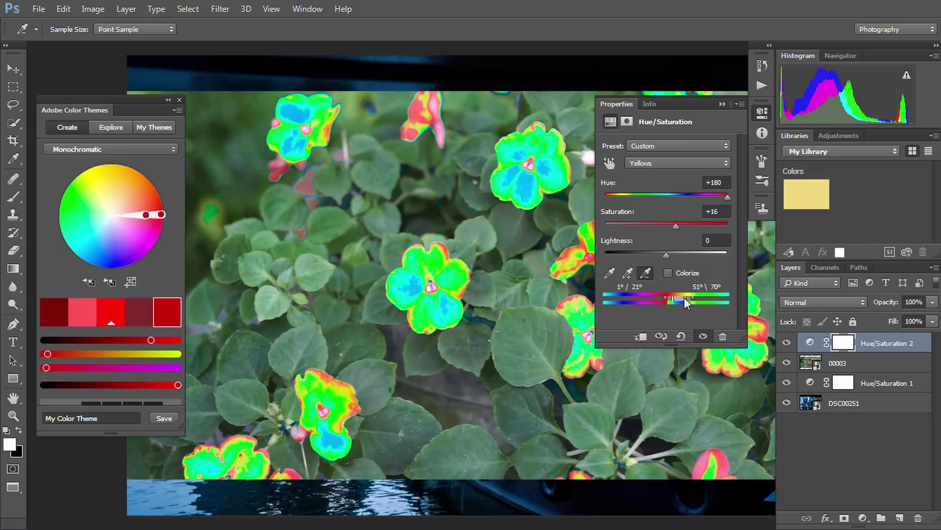
drag(692, 297, 665, 298)
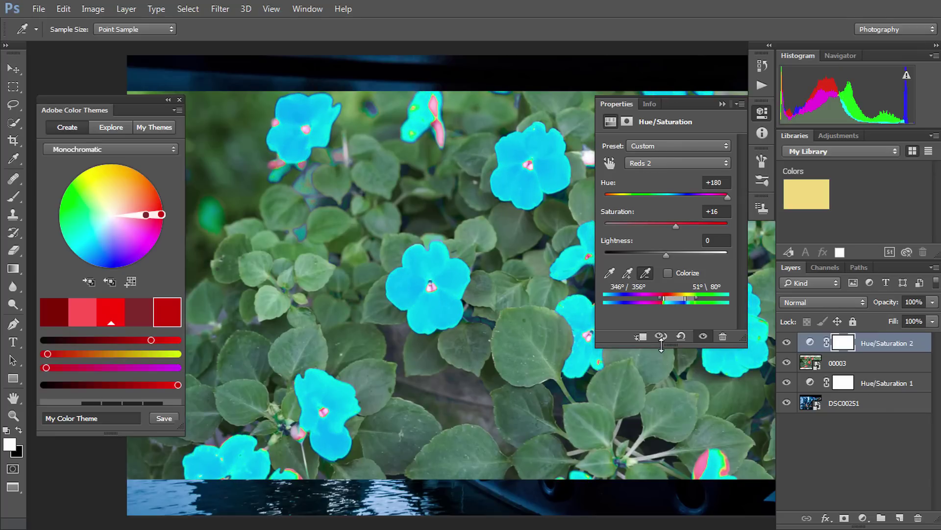
drag(673, 297, 640, 296)
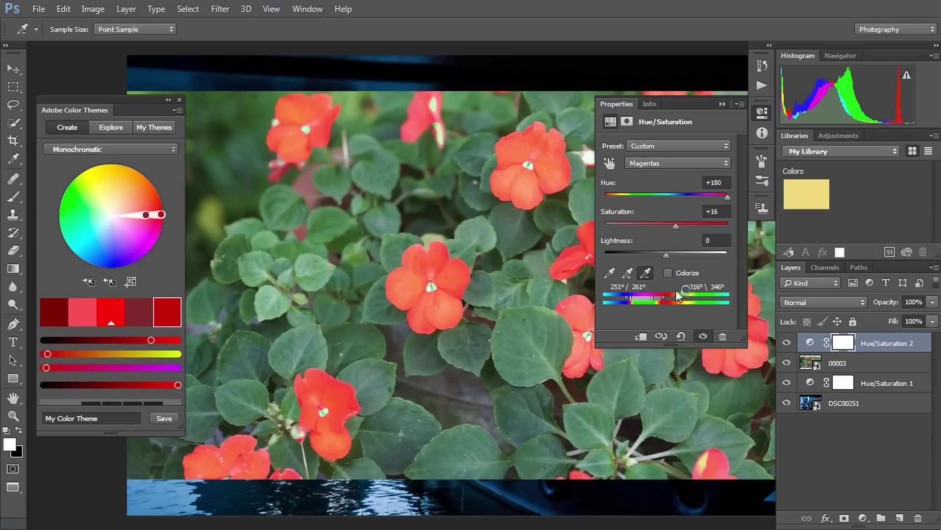
drag(683, 295, 629, 298)
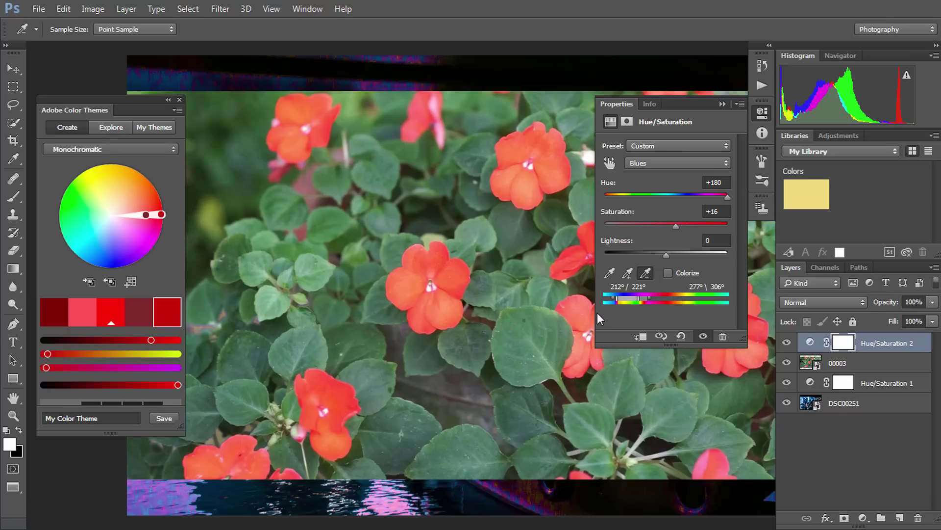
Step: Shift the adjusted hue range on the colour bar toward the Magentas
mouse_move(631, 296)
mouse_down()
mouse_move(650, 297)
mouse_move(618, 298)
mouse_move(675, 297)
mouse_up()
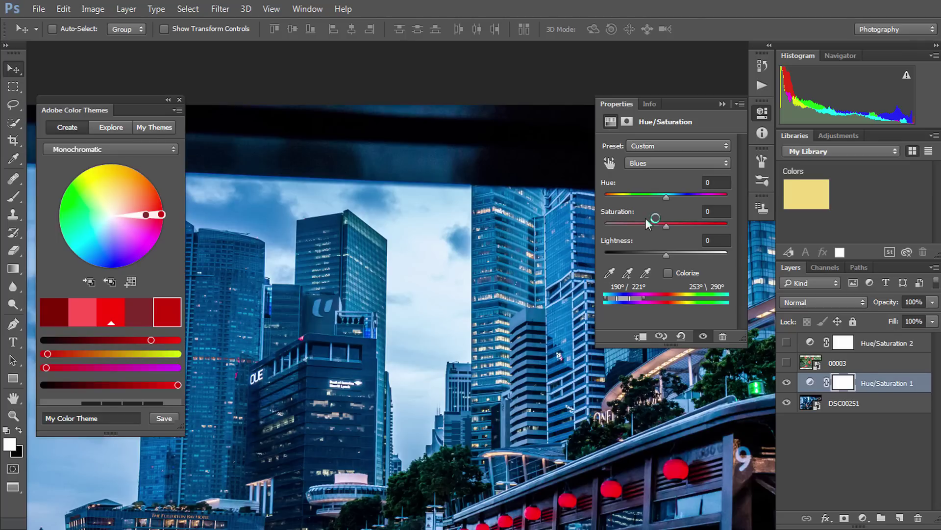
Step: Set the Blues to hue +83 and saturation +76, comparing against the original by hiding the layer
drag(667, 195, 719, 195)
drag(666, 226, 714, 226)
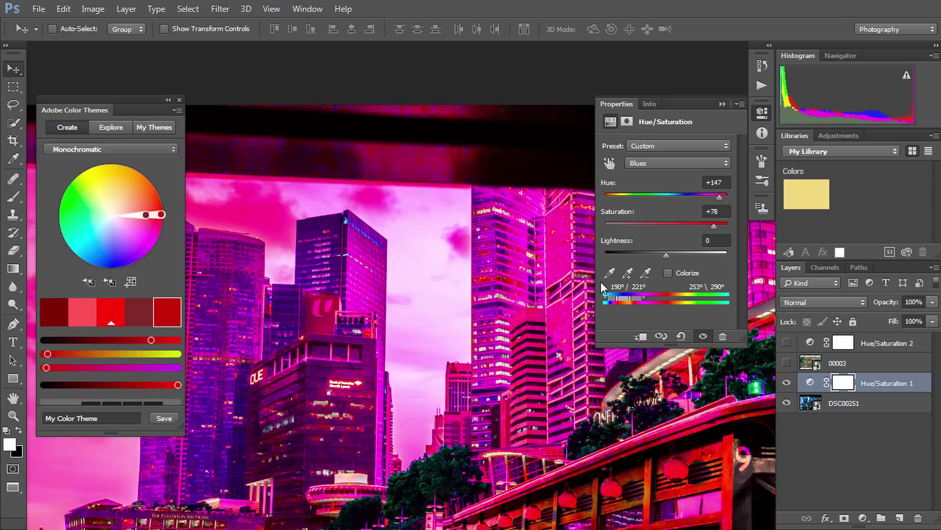
mouse_move(449, 267)
mouse_down()
mouse_move(494, 256)
mouse_move(528, 263)
mouse_move(346, 171)
mouse_move(300, 132)
mouse_up()
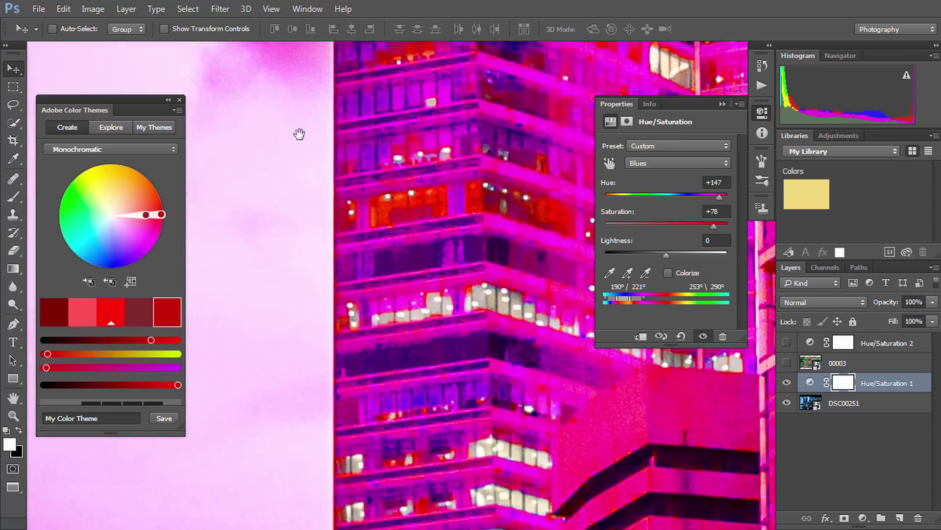
click(703, 337)
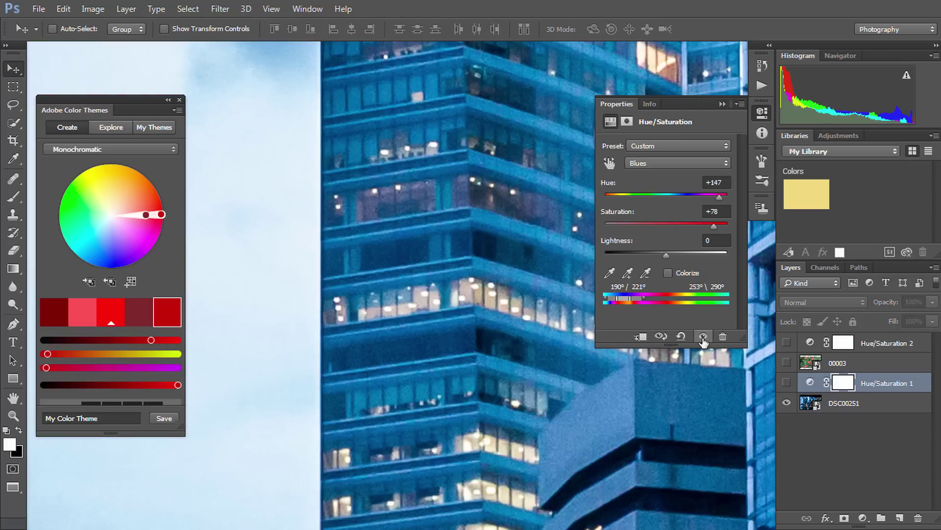
click(703, 338)
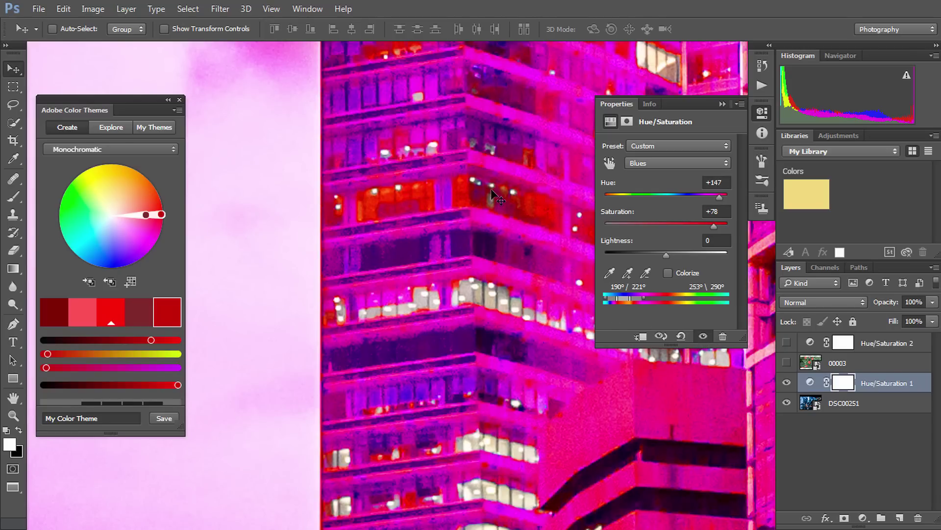
mouse_move(714, 226)
mouse_down()
mouse_move(693, 226)
mouse_move(713, 226)
mouse_move(704, 198)
mouse_up()
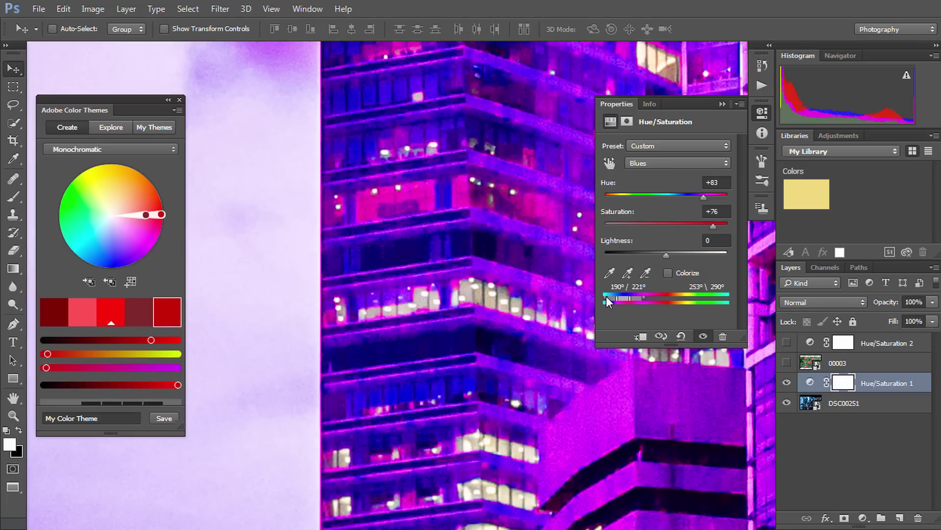
Step: Widen the Blues range and raise its hue to +174, comparing with the original colours
mouse_move(607, 296)
mouse_down()
mouse_move(644, 296)
mouse_move(634, 298)
mouse_up()
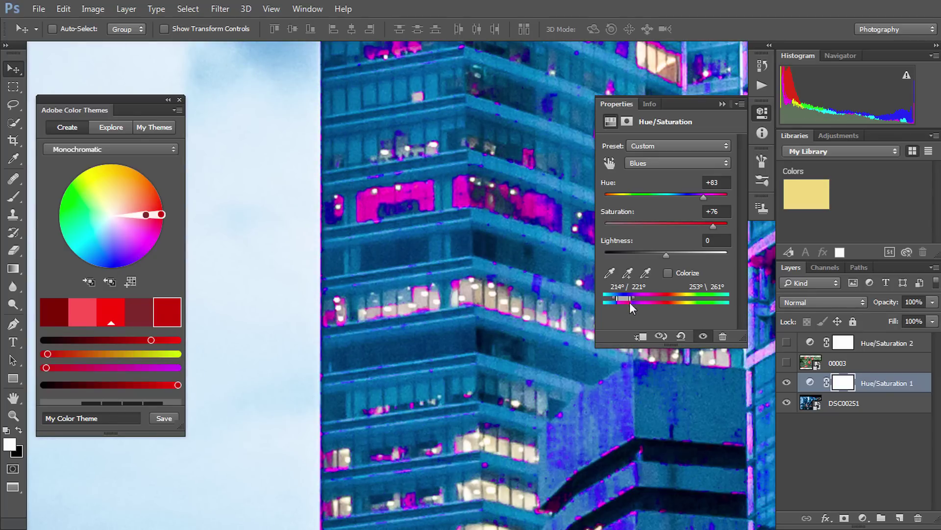
click(703, 336)
click(703, 336)
drag(703, 197, 726, 197)
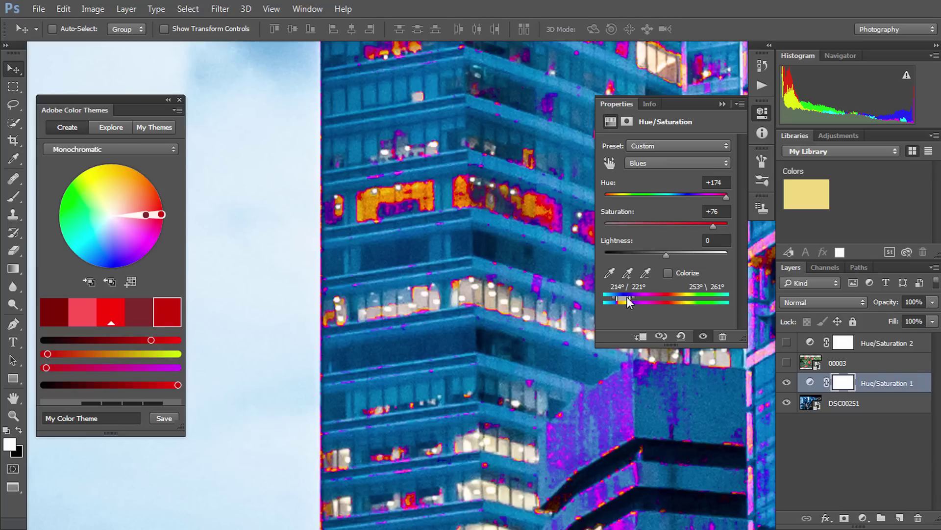
mouse_move(632, 298)
mouse_down()
mouse_move(645, 299)
mouse_move(608, 298)
mouse_up()
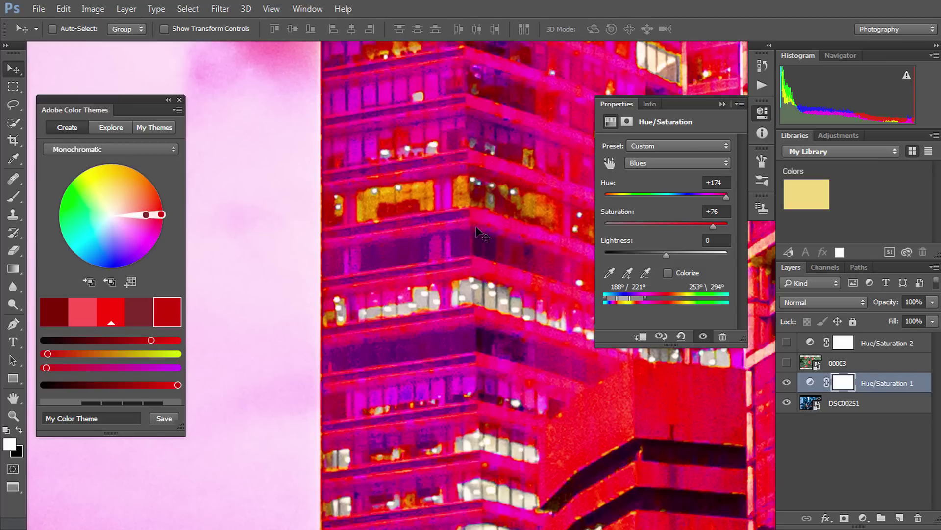
Step: Narrow the Blues range to 212°–257° so the towers return mostly to blue
drag(604, 297, 632, 297)
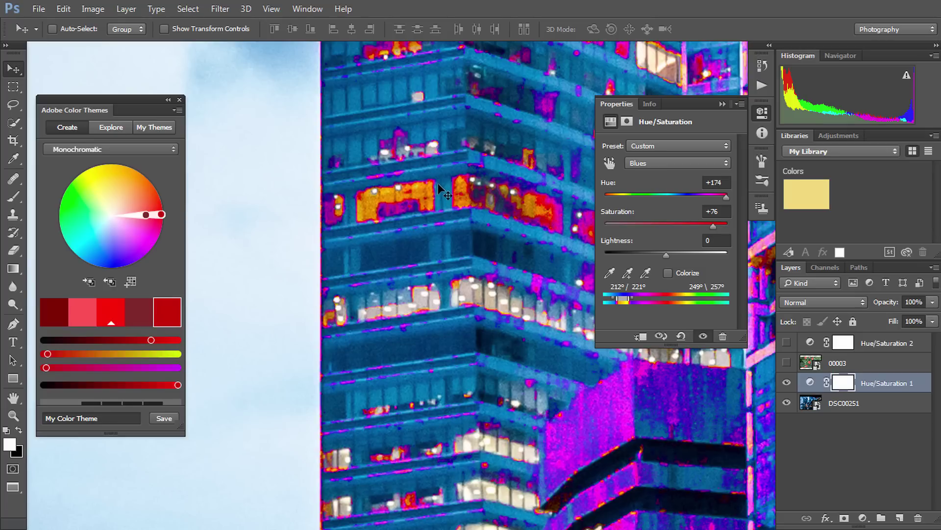
Step: Zoom into the building's lower section and adjust the endpoints of the affected hue range
drag(459, 260, 439, 241)
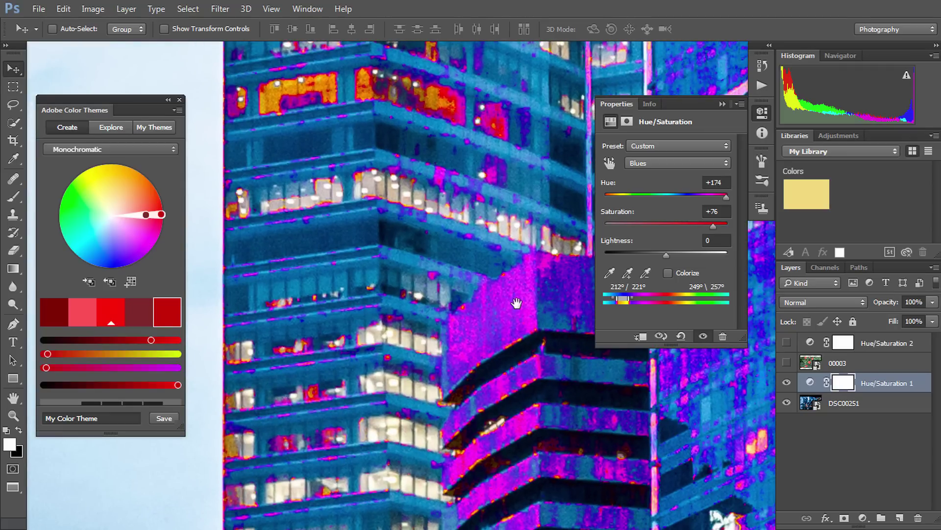
scroll(510, 310, up, 1)
scroll(507, 299, up, 1)
scroll(524, 304, up, 1)
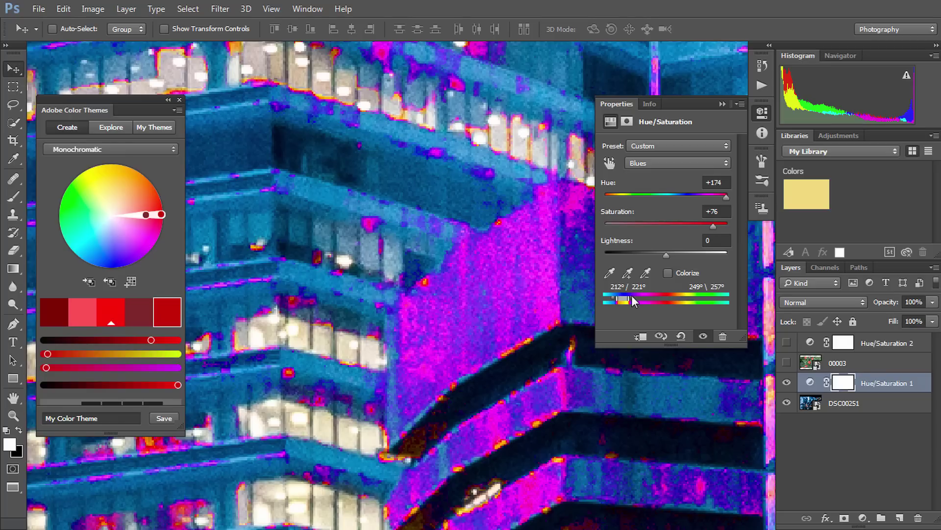
drag(636, 302, 607, 296)
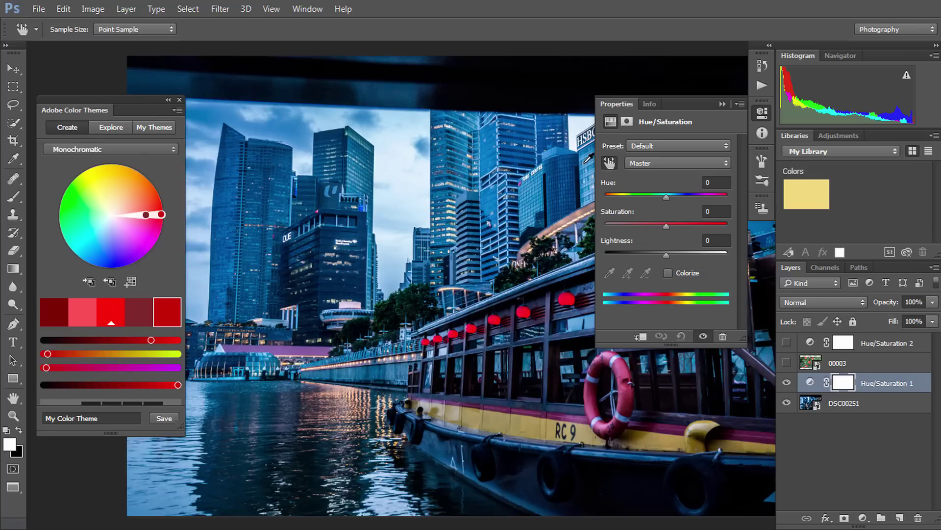
click(609, 164)
click(567, 301)
mouse_move(586, 302)
mouse_down()
mouse_move(534, 297)
mouse_move(631, 294)
mouse_move(603, 291)
mouse_move(622, 292)
mouse_up()
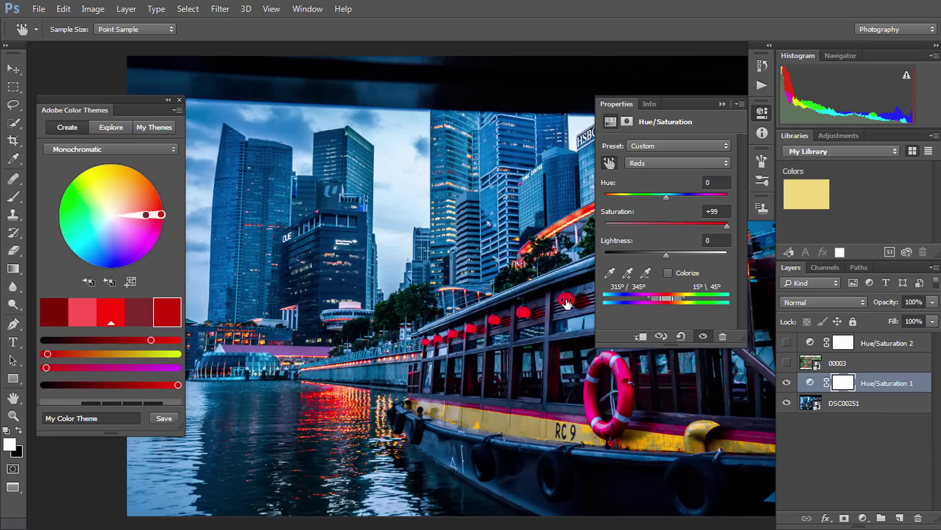
drag(572, 295, 495, 306)
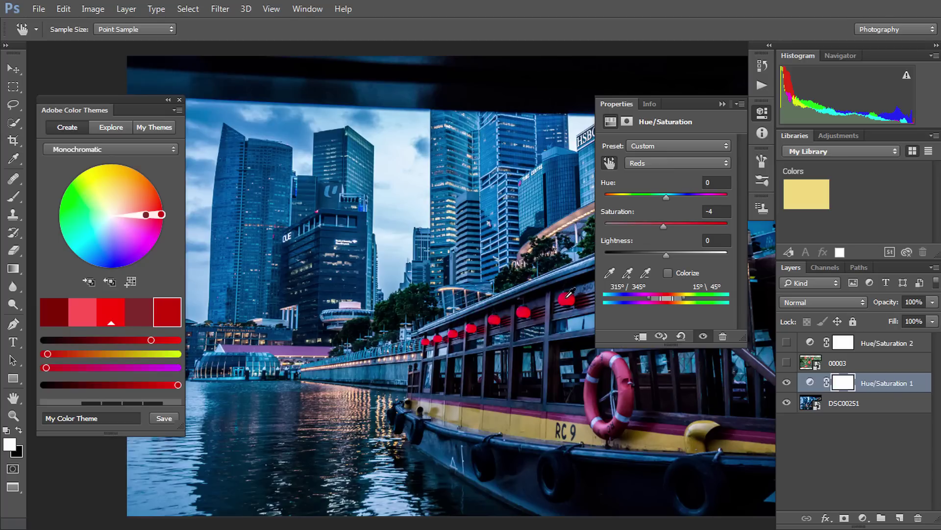
mouse_move(570, 293)
mouse_down()
mouse_move(508, 300)
mouse_move(533, 291)
mouse_up()
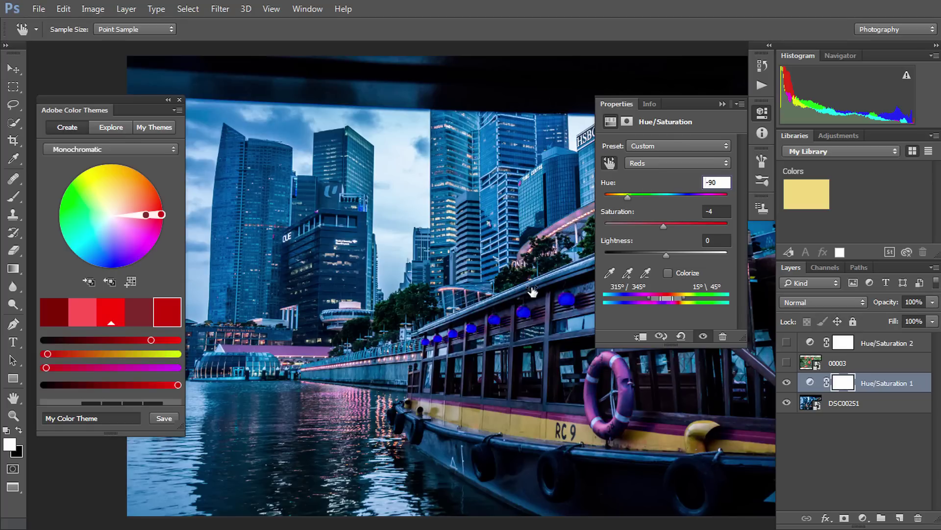
drag(532, 291, 564, 292)
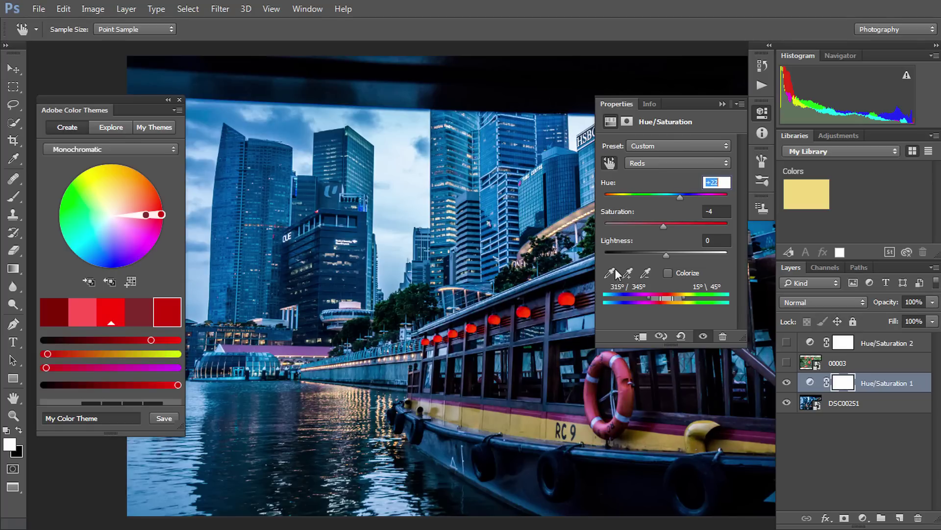
click(681, 336)
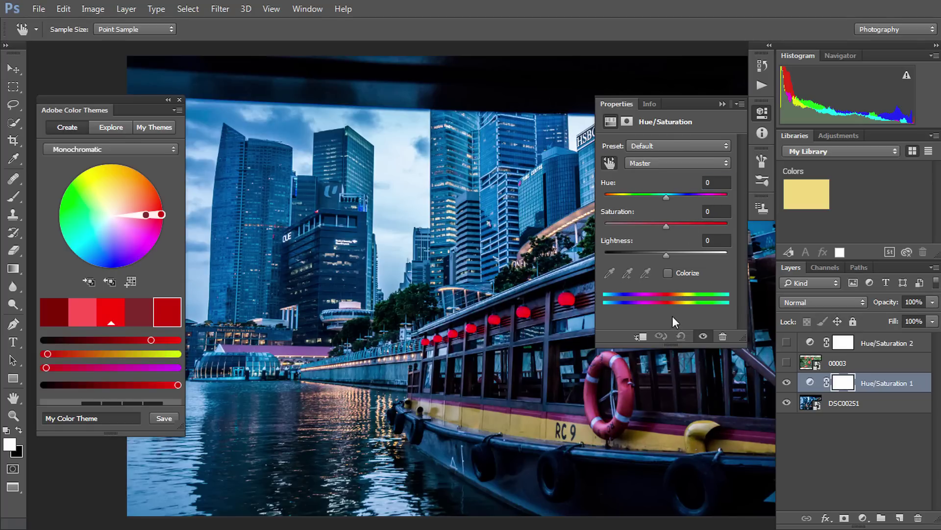
Step: Boost the cyan sky, shift red lanterns toward pink and yellows to +71, then enable Colorize
click(398, 212)
drag(398, 212, 443, 212)
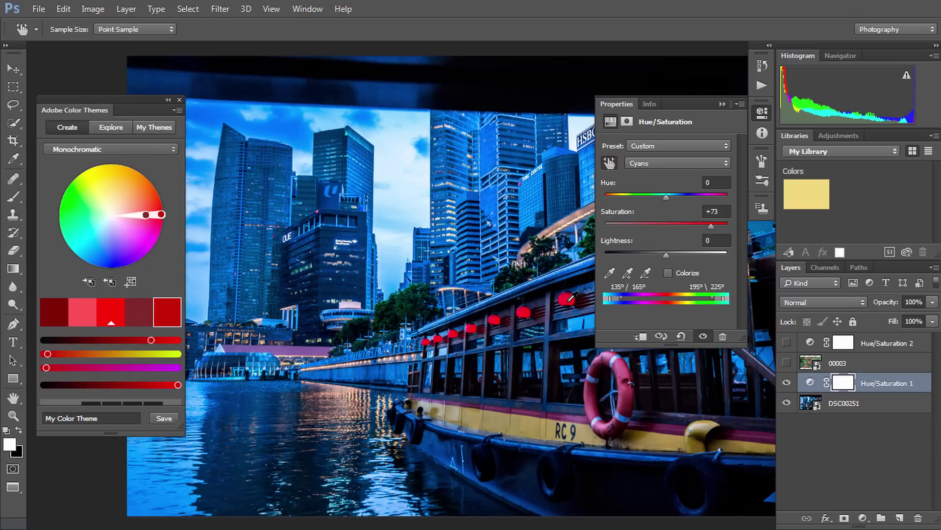
click(567, 300)
drag(567, 301, 614, 302)
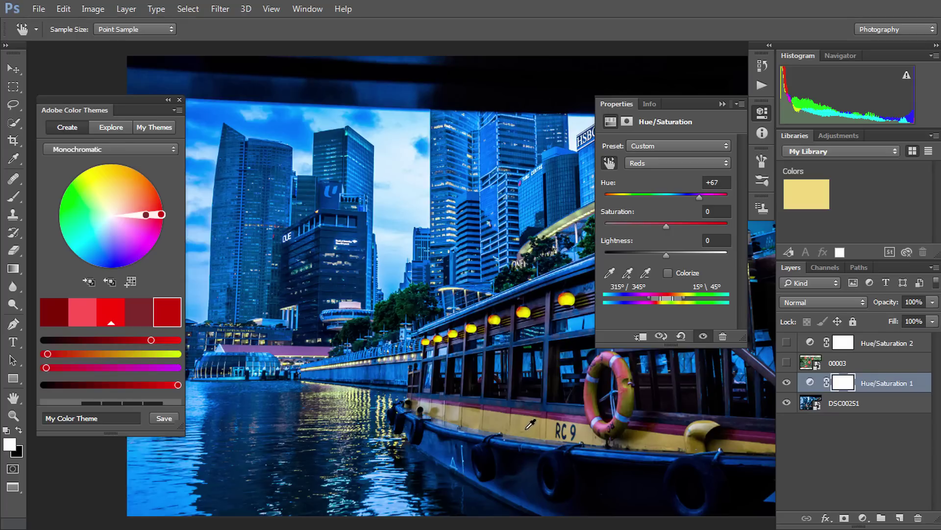
mouse_move(527, 428)
mouse_down()
mouse_move(507, 431)
mouse_move(573, 405)
mouse_up()
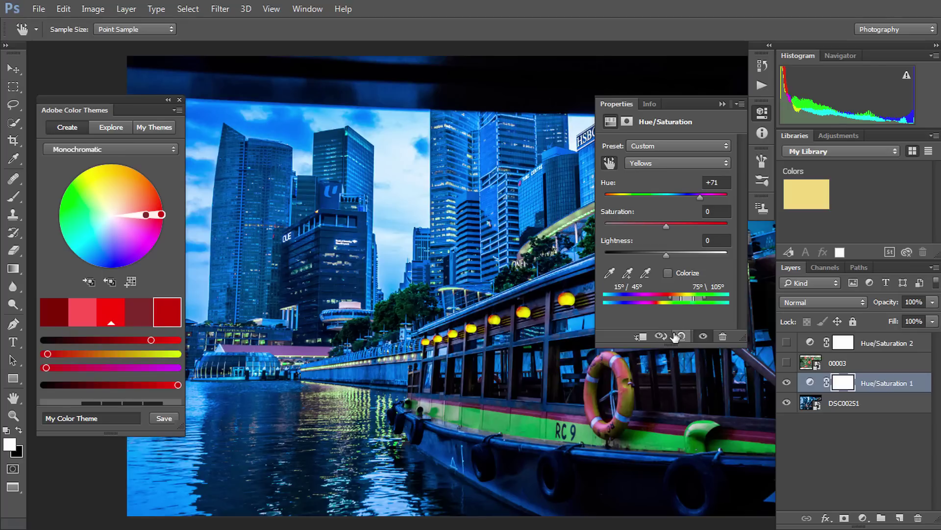
click(668, 273)
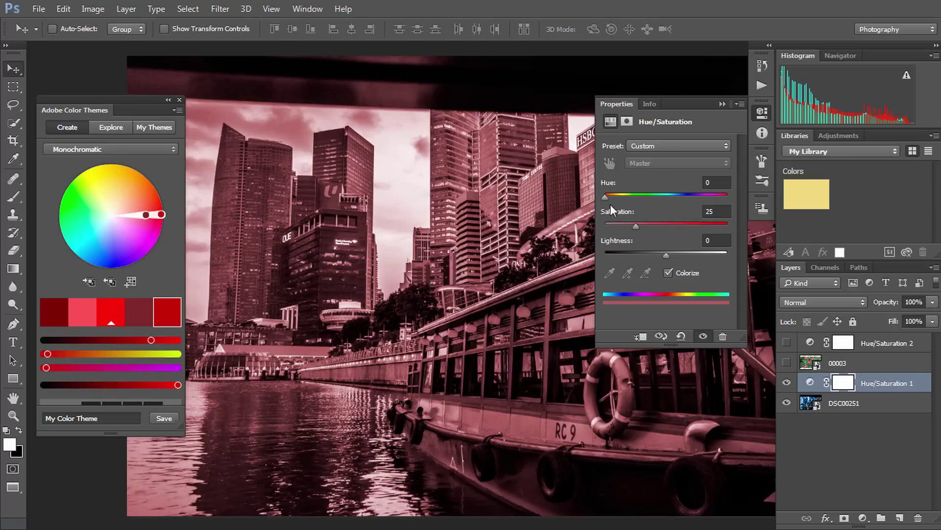
Step: Tint the colorized photo green at hue 109, saturation 46 and lightness +27
mouse_move(608, 197)
mouse_down()
mouse_move(681, 200)
mouse_move(638, 198)
mouse_move(661, 223)
mouse_up()
mouse_move(665, 255)
mouse_down()
mouse_move(639, 254)
mouse_move(683, 256)
mouse_up()
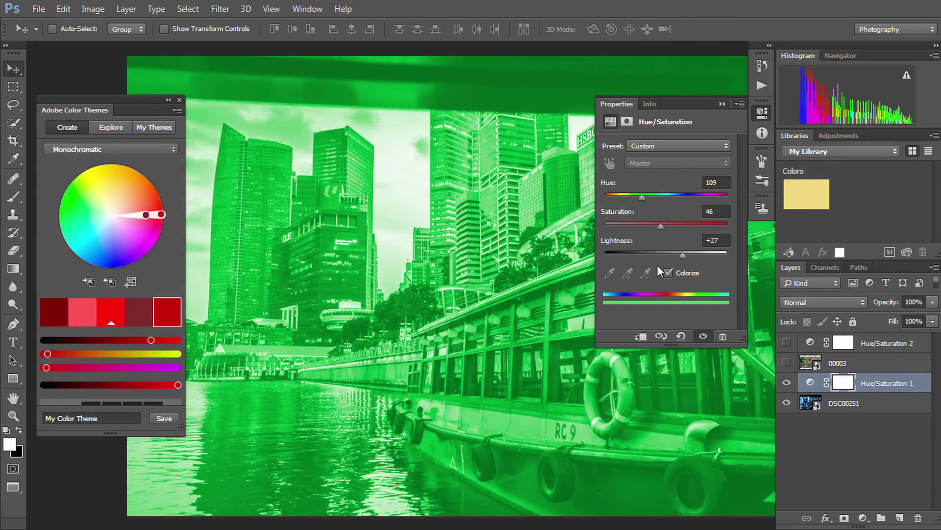